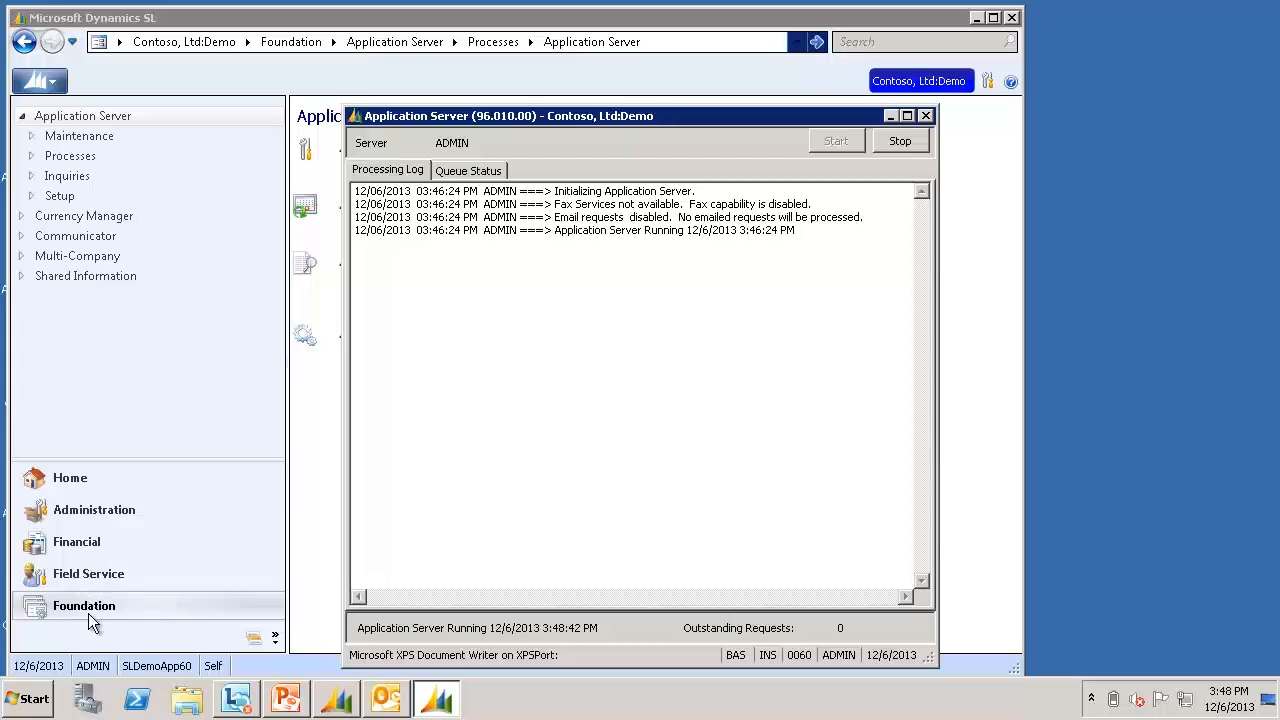
Show the Foundation module's Shared Information pages in the navigation pane
{"action": "left_click", "coordinate": [88, 608]}
{"action": "left_click", "coordinate": [87, 275]}
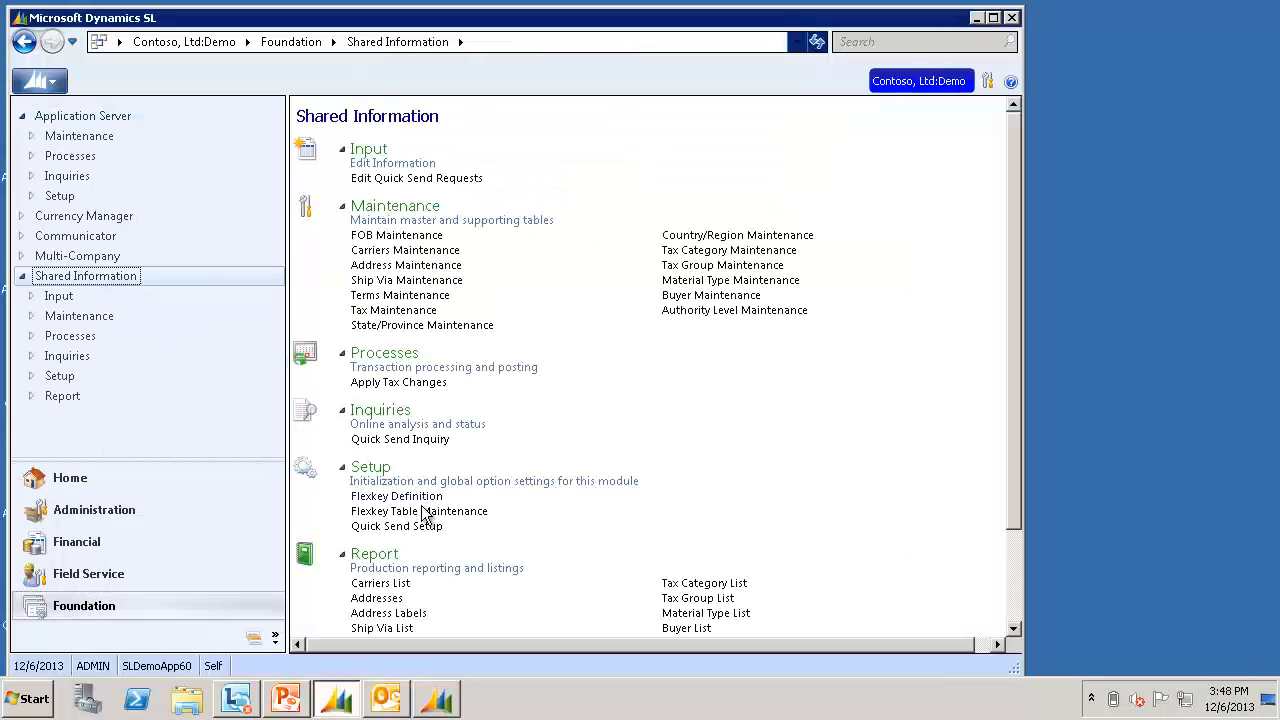
In Quick Send Setup, add a Service Call Invoice row with Email as the delivery method
{"action": "left_click", "coordinate": [424, 530]}
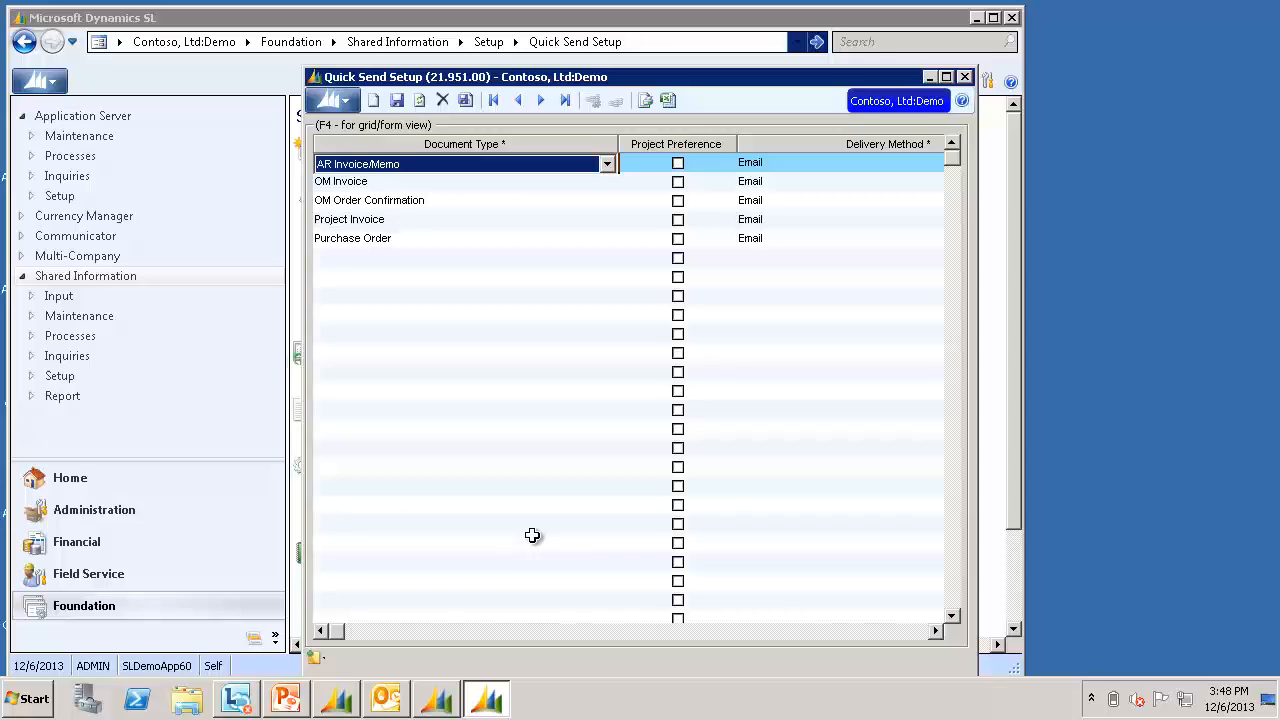
{"action": "left_click", "coordinate": [430, 259]}
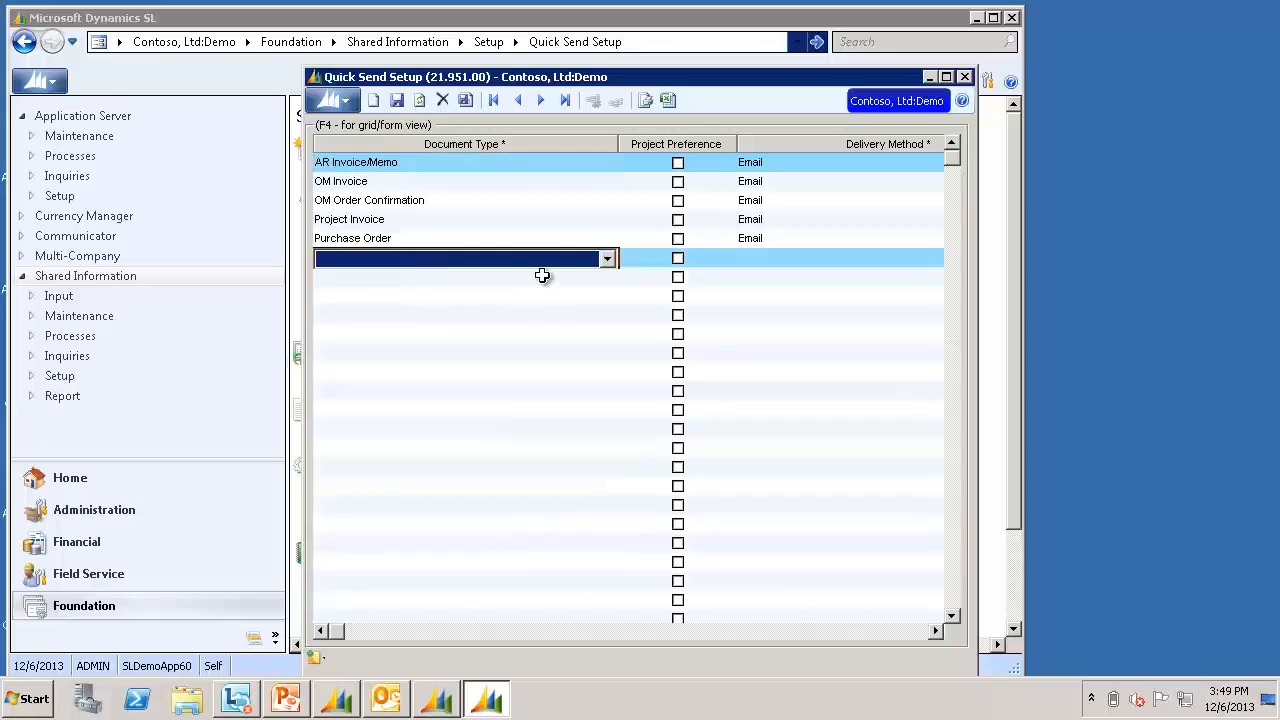
{"action": "key", "text": "F4"}
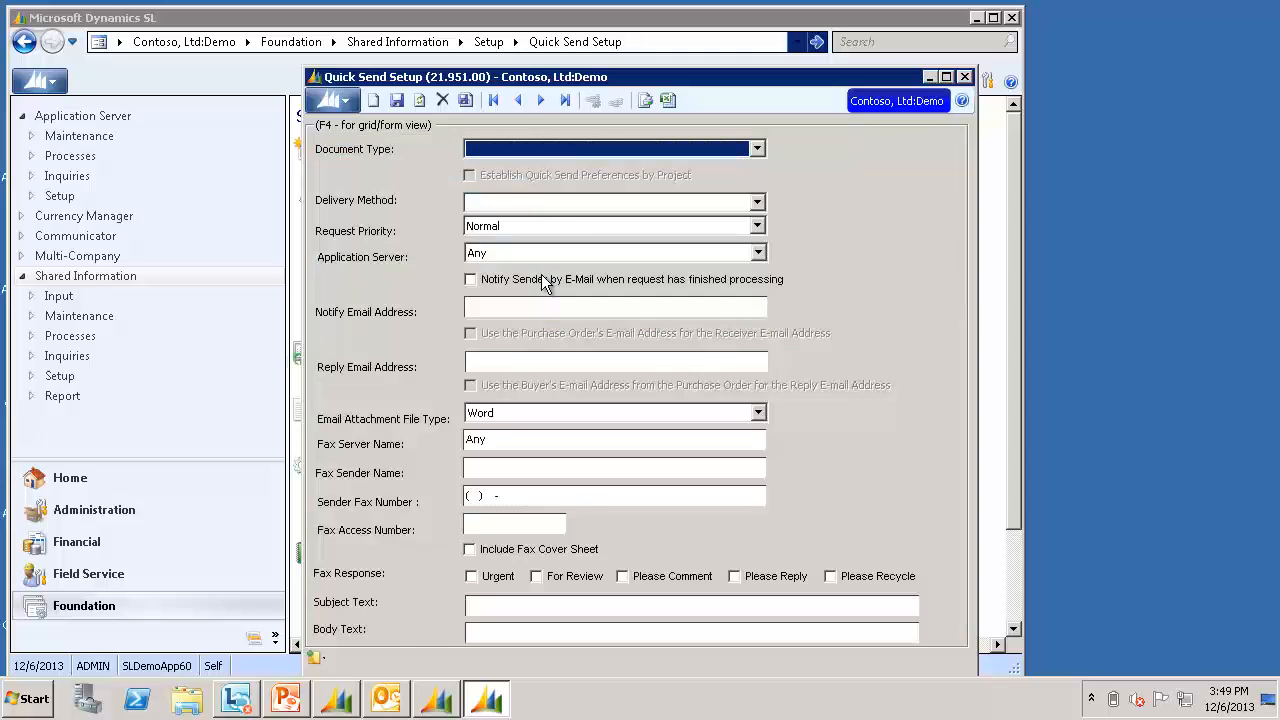
{"action": "left_click", "coordinate": [571, 145]}
{"action": "scroll", "coordinate": [590, 205], "scroll_direction": "down", "scroll_amount": 2}
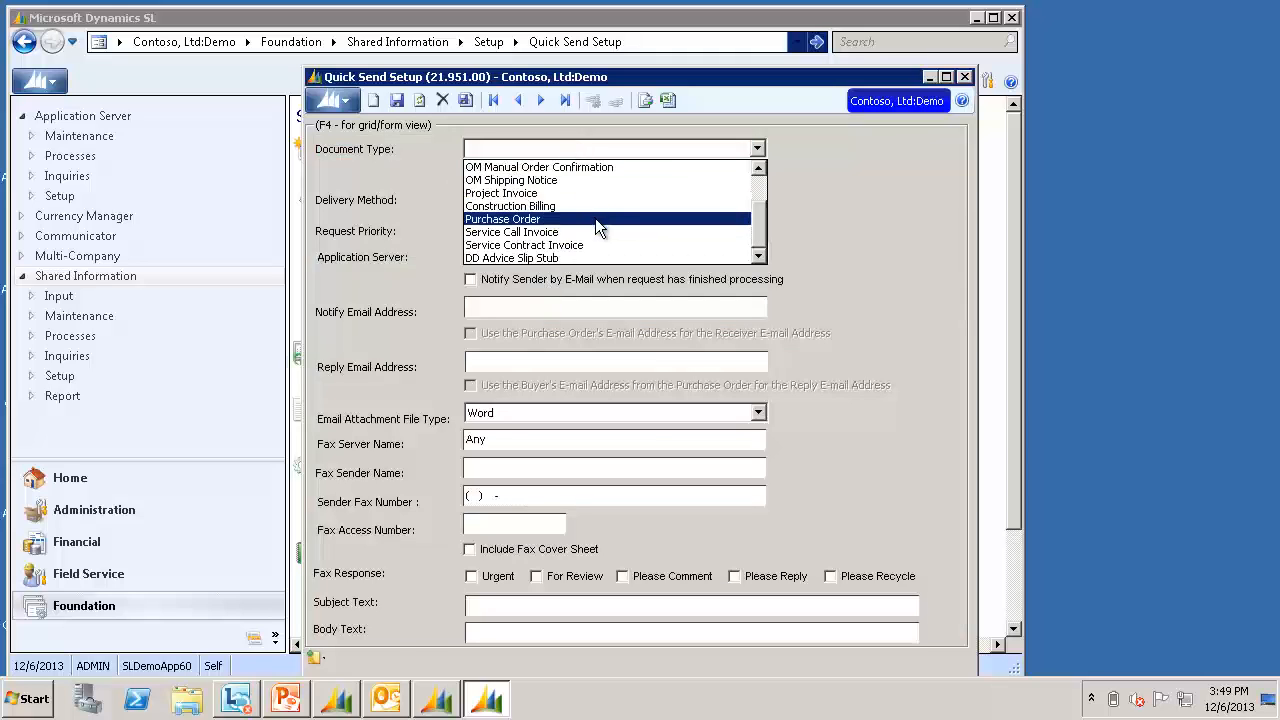
{"action": "left_click", "coordinate": [584, 231]}
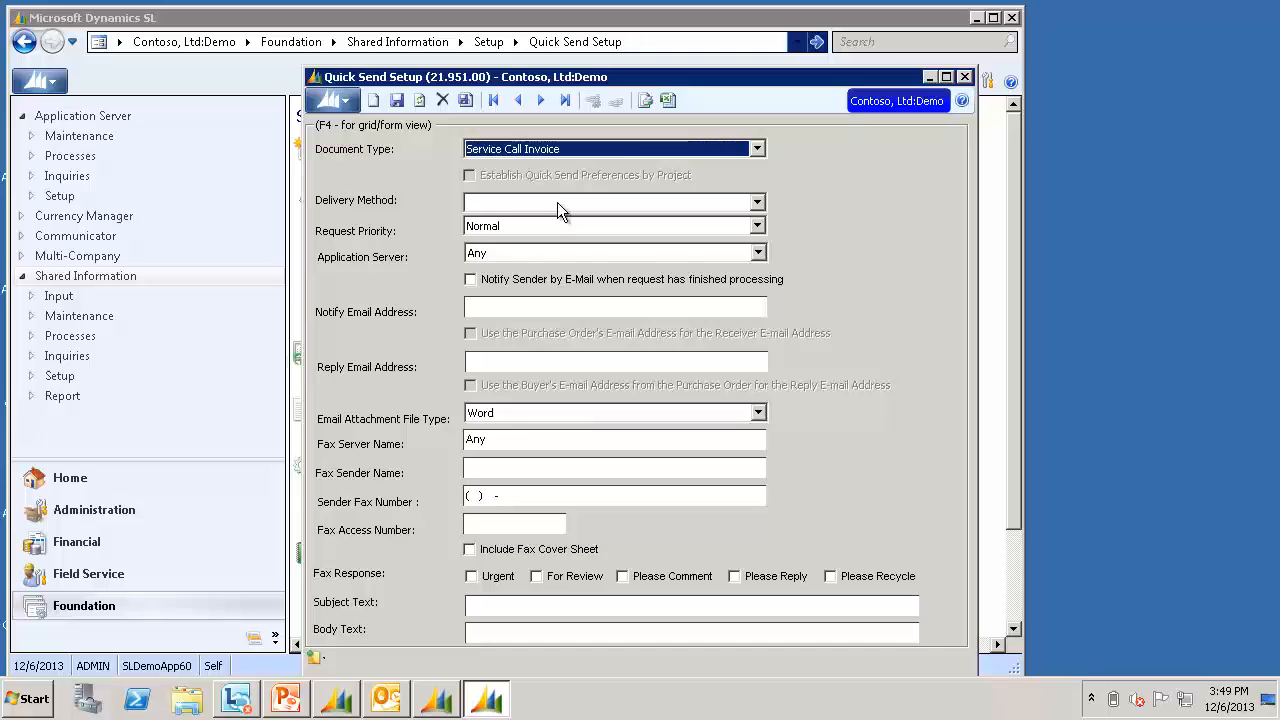
{"action": "left_click", "coordinate": [557, 202]}
{"action": "left_click", "coordinate": [541, 219]}
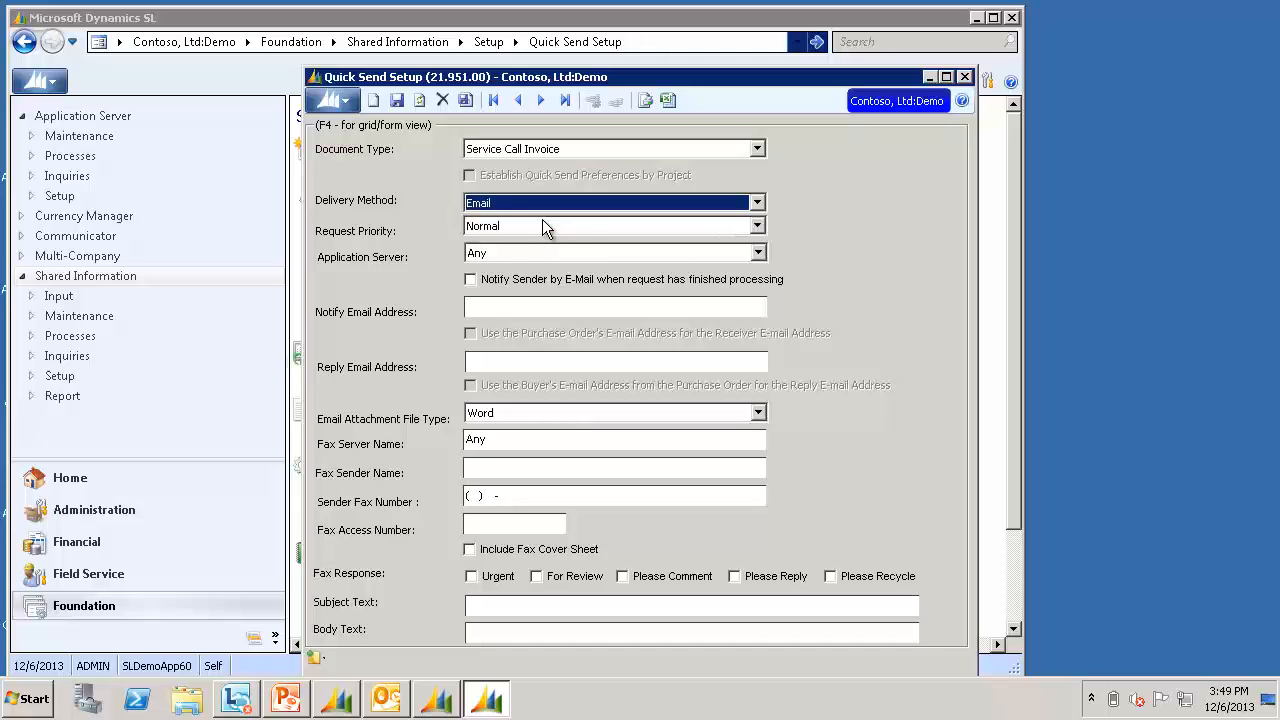
Enter the notify and reply e-mail addresses and choose Adobe Acrobat attachments
{"action": "left_click", "coordinate": [487, 305]}
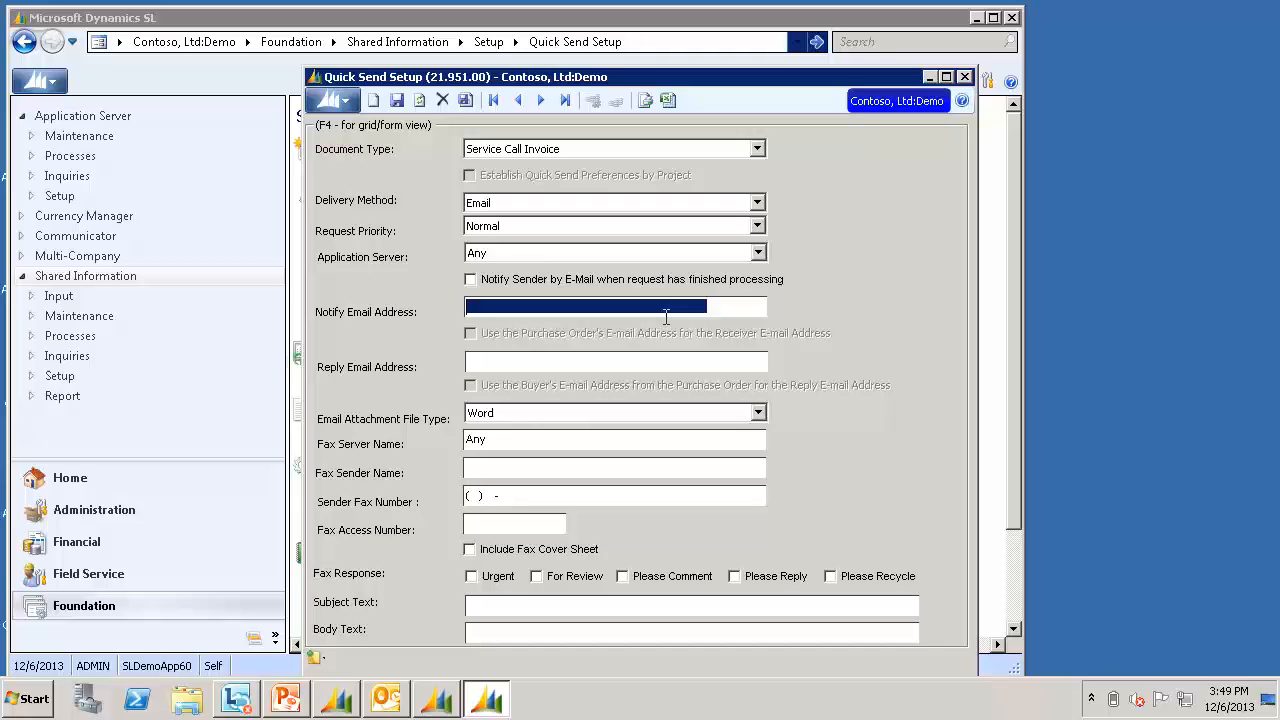
{"action": "type", "text": "notify@contoso.com"}
{"action": "key", "text": "Tab"}
{"action": "type", "text": "reply@contoso.com"}
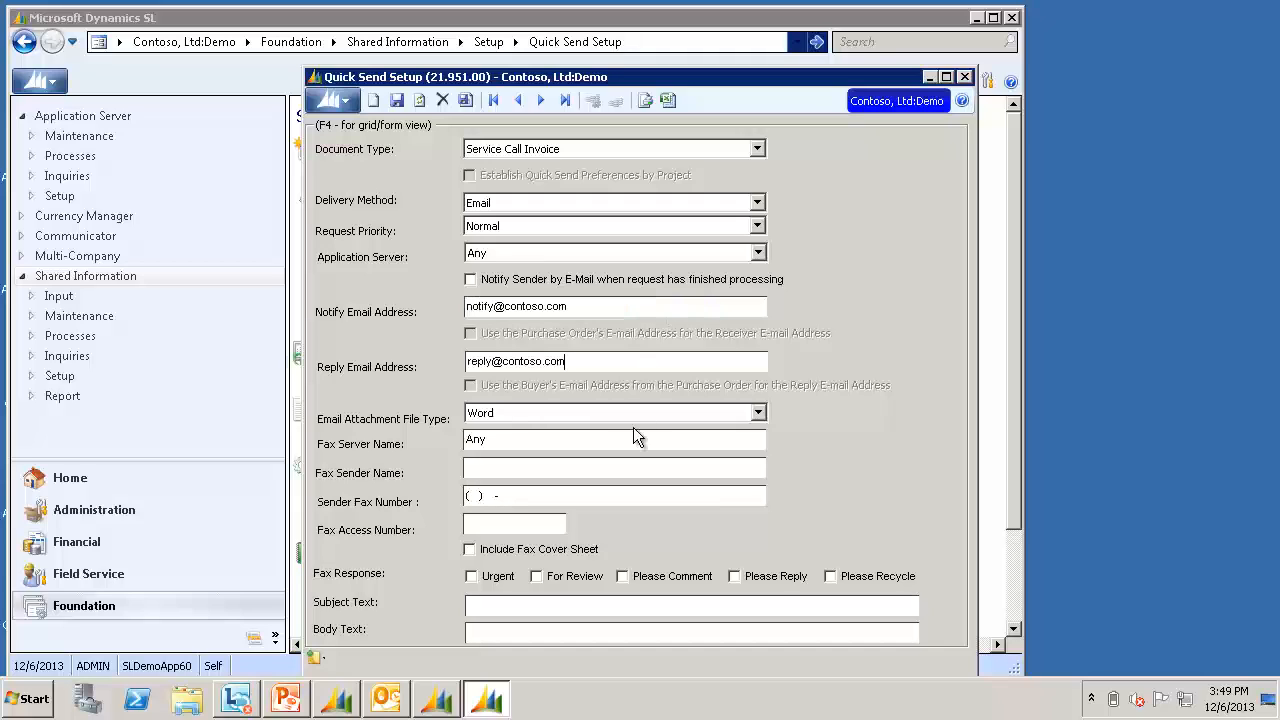
{"action": "left_click", "coordinate": [600, 412]}
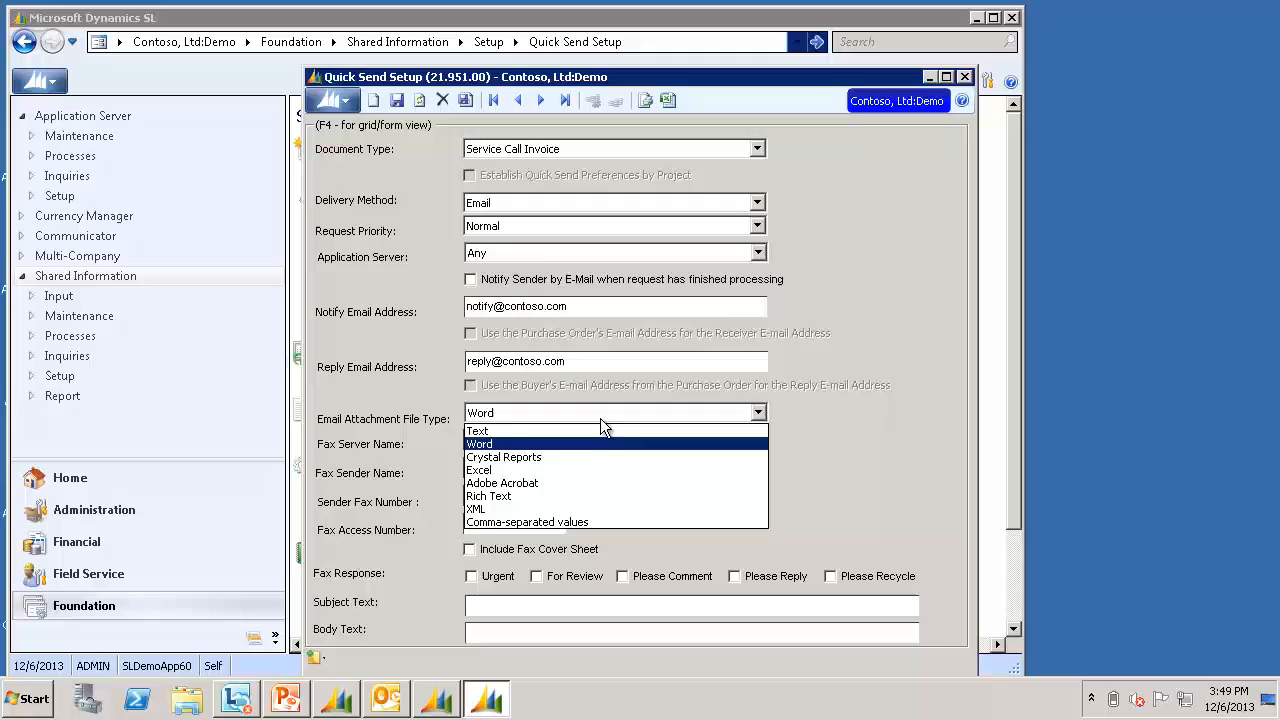
{"action": "left_click", "coordinate": [584, 480]}
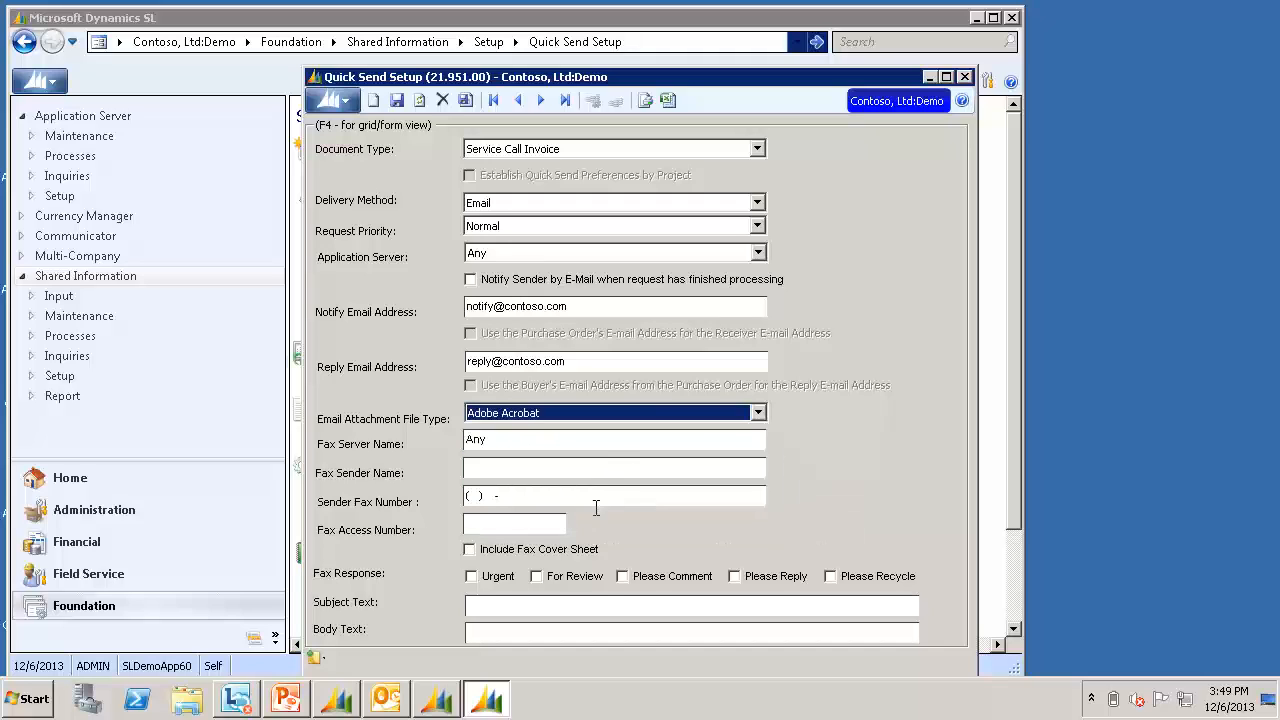
Set subject 'Invoice Attached' and body 'Dear <Customer Name>, Invoice <Reference Number>…', then save
{"action": "left_click", "coordinate": [593, 604]}
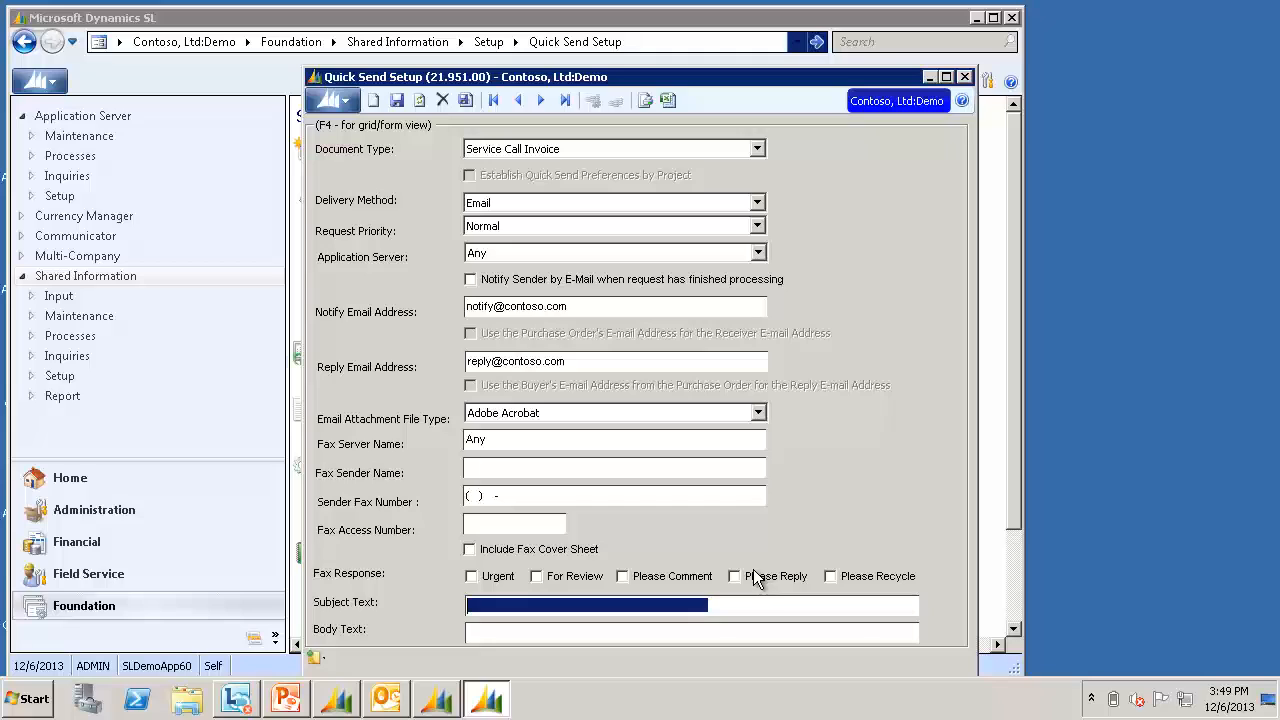
{"action": "type", "text": "Invoice Attached"}
{"action": "key", "text": "Tab"}
{"action": "type", "text": "Dear <Customer Name>, Invoice <Reference Number> for <Document Amount> is attached."}
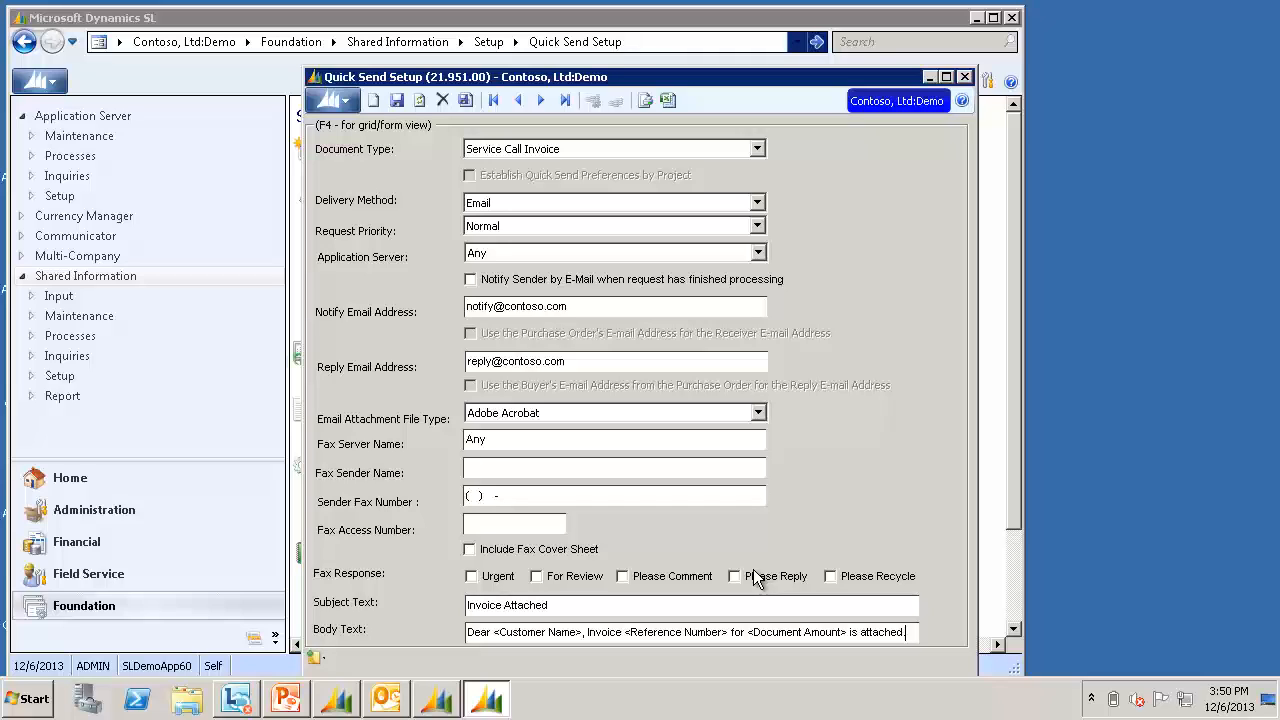
{"action": "left_click", "coordinate": [397, 100]}
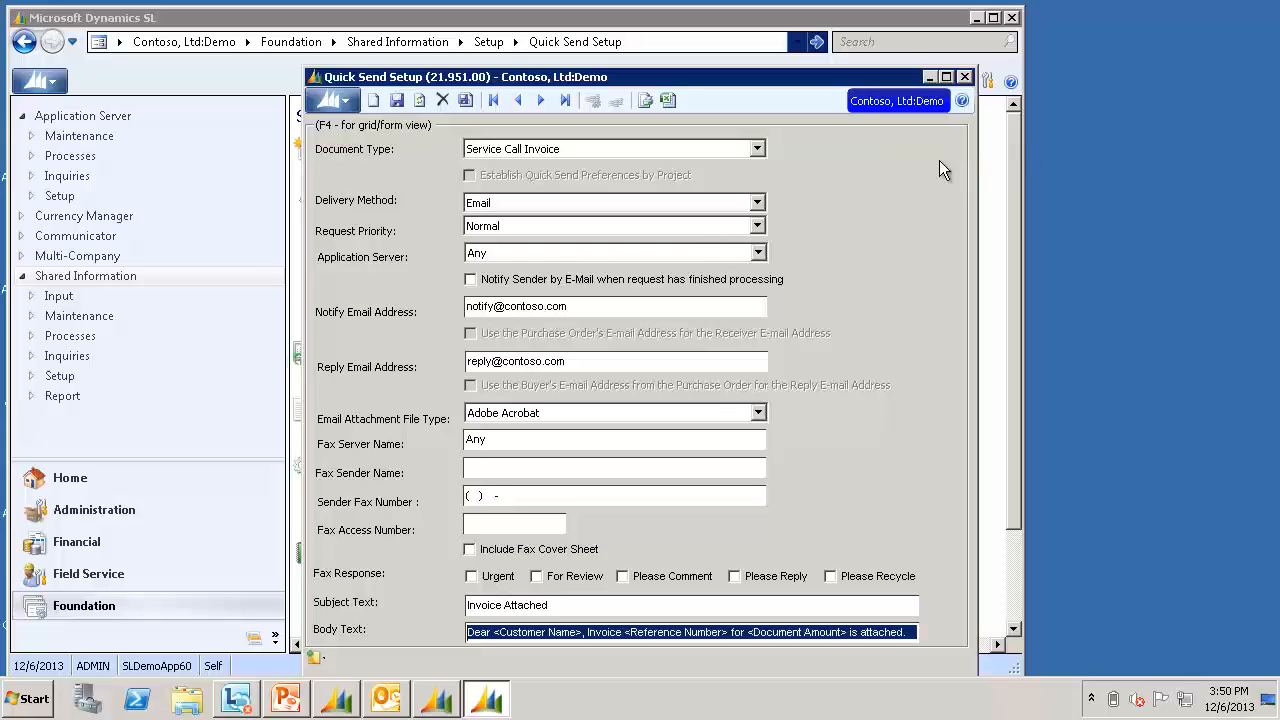
Close Quick Send Setup and load the customer's record in Accounts Receivable Customer Maintenance
{"action": "left_click", "coordinate": [965, 77]}
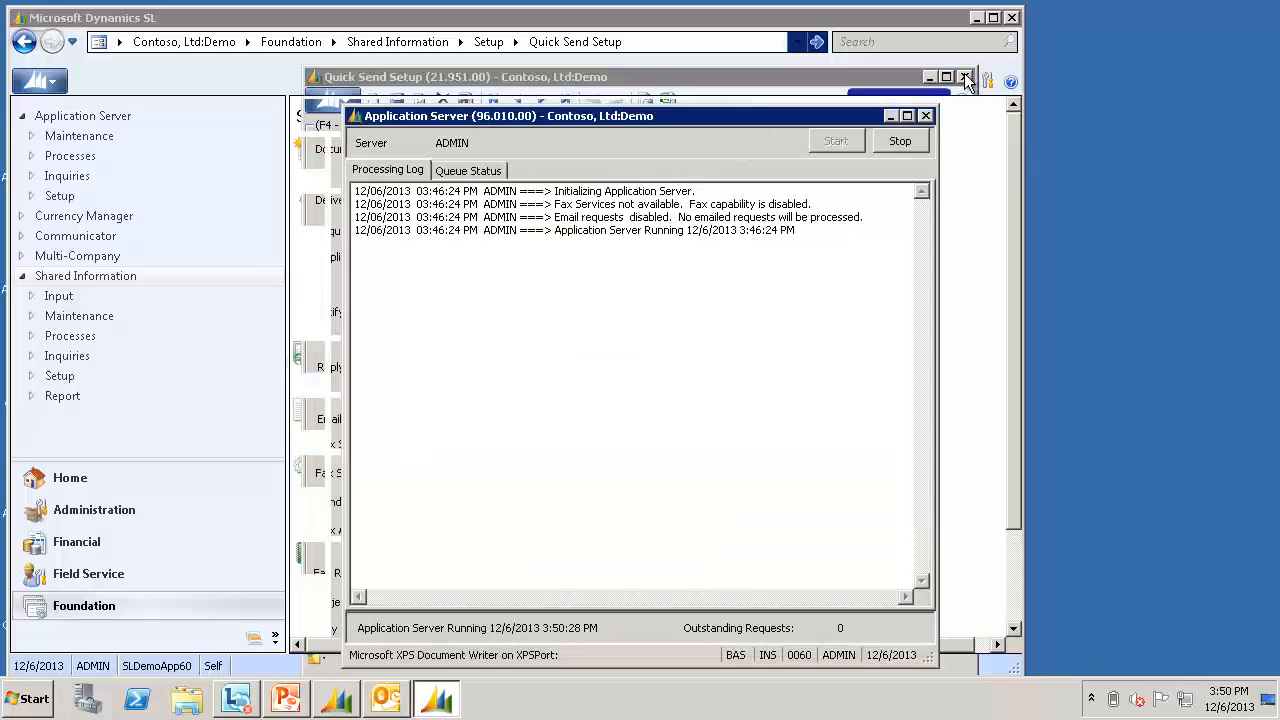
{"action": "left_click", "coordinate": [99, 543]}
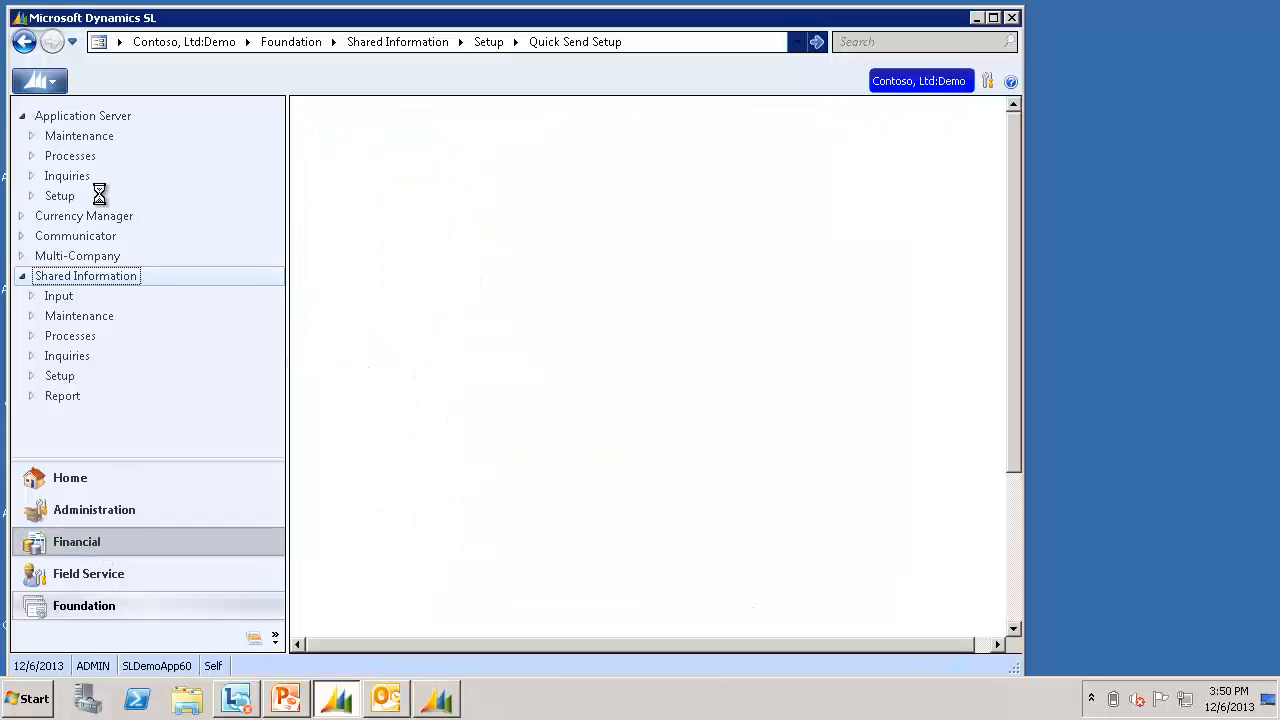
{"action": "left_click", "coordinate": [117, 260]}
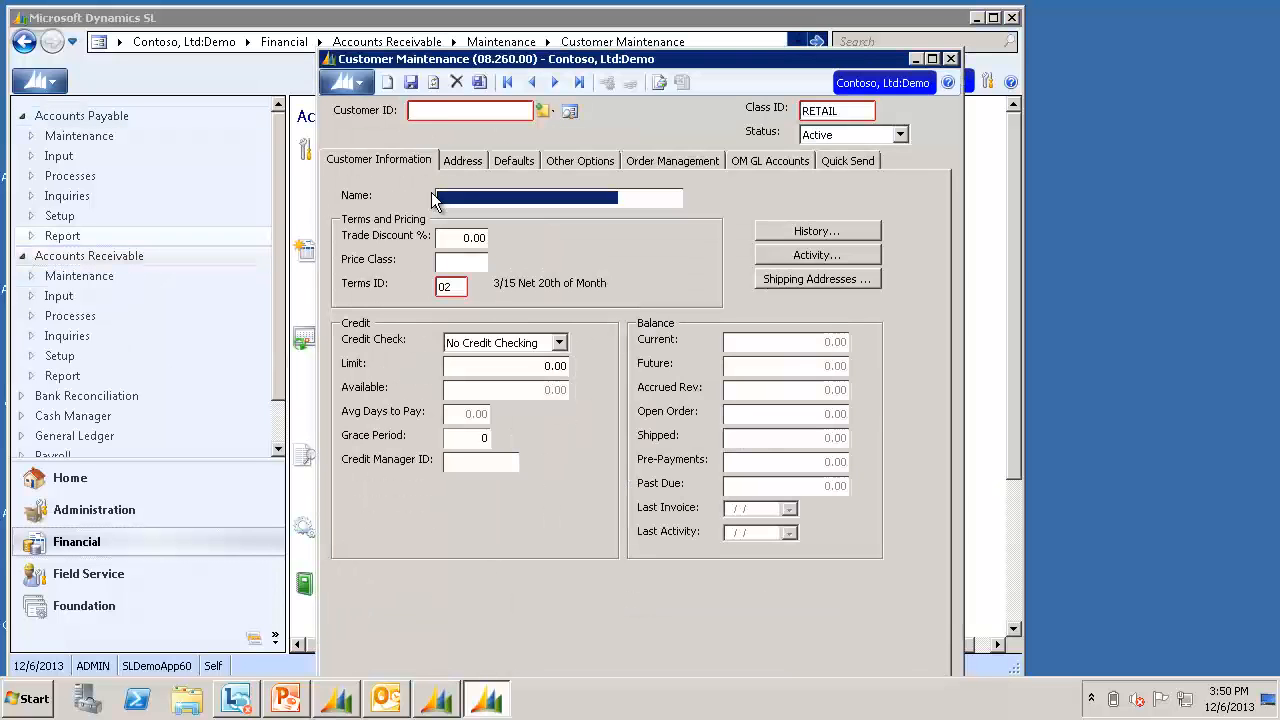
{"action": "left_click", "coordinate": [441, 110]}
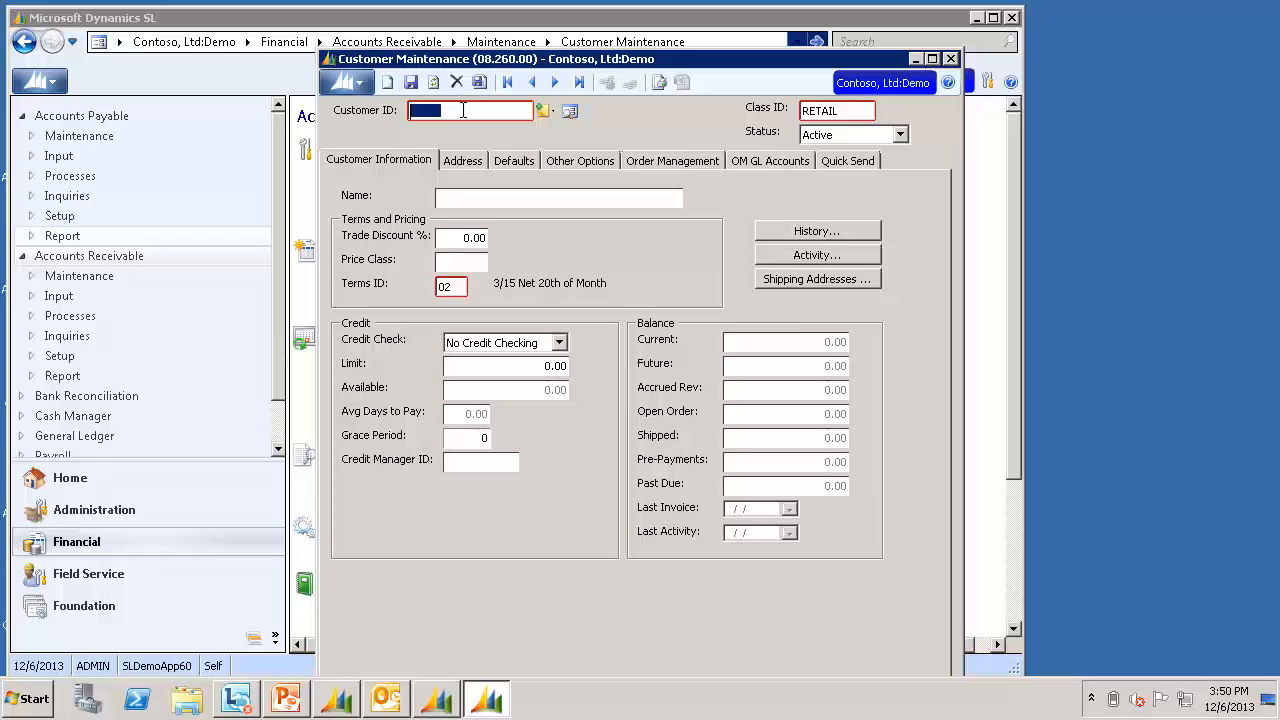
{"action": "key", "text": "F3"}
{"action": "double_click", "coordinate": [452, 191]}
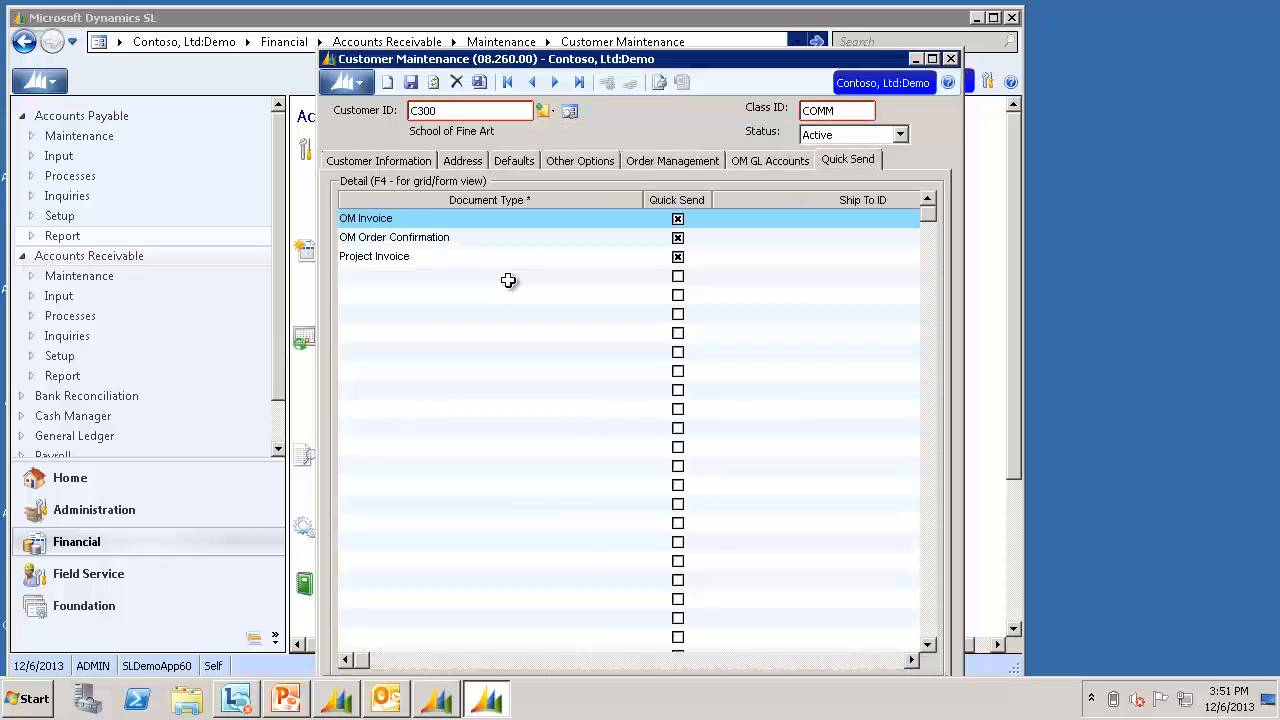
Add a Service Call Invoice Quick Send entry with the customer's billing e-mail as receiver
{"action": "left_click", "coordinate": [508, 280]}
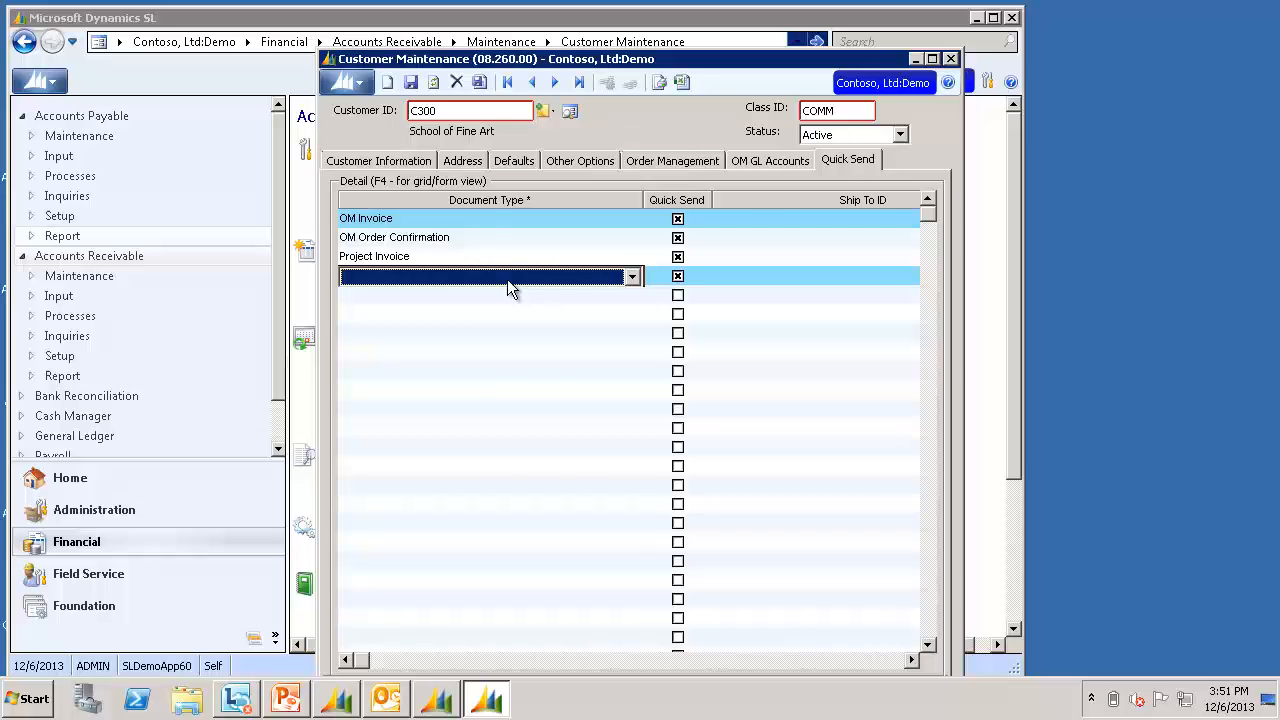
{"action": "key", "text": "F4"}
{"action": "left_click", "coordinate": [550, 204]}
{"action": "scroll", "coordinate": [593, 291], "scroll_direction": "down", "scroll_amount": 2}
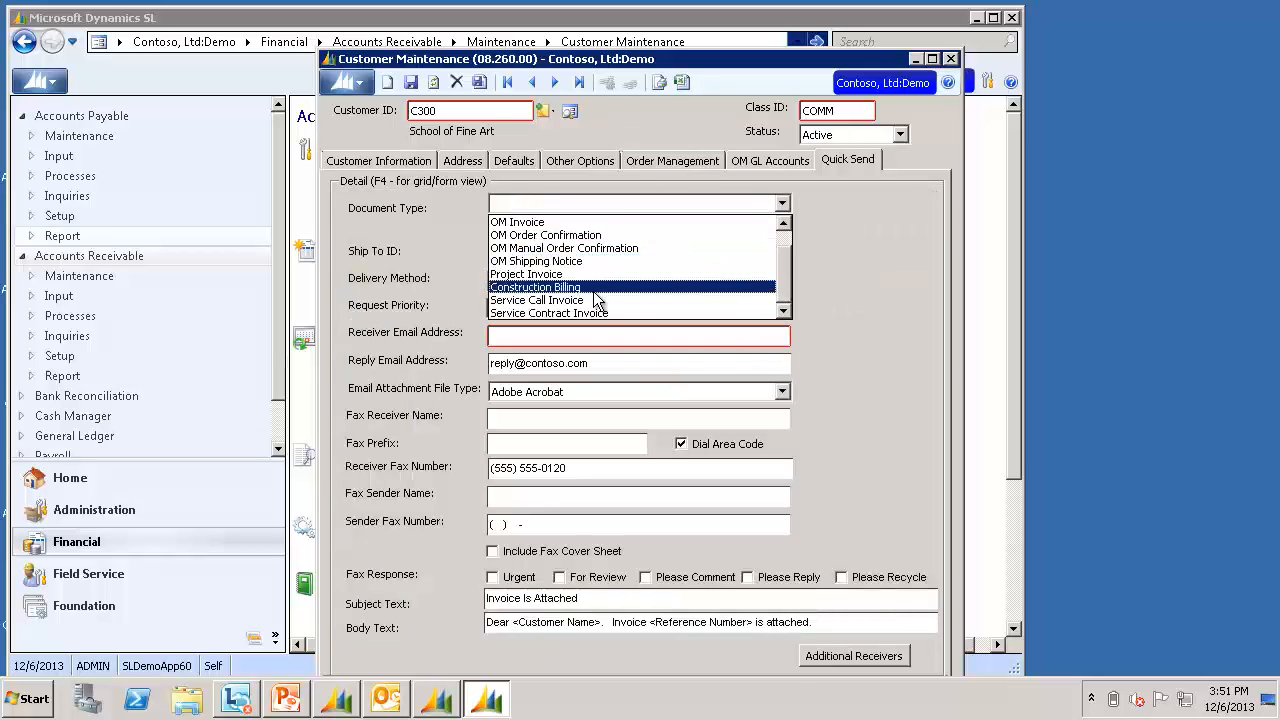
{"action": "left_click", "coordinate": [593, 291]}
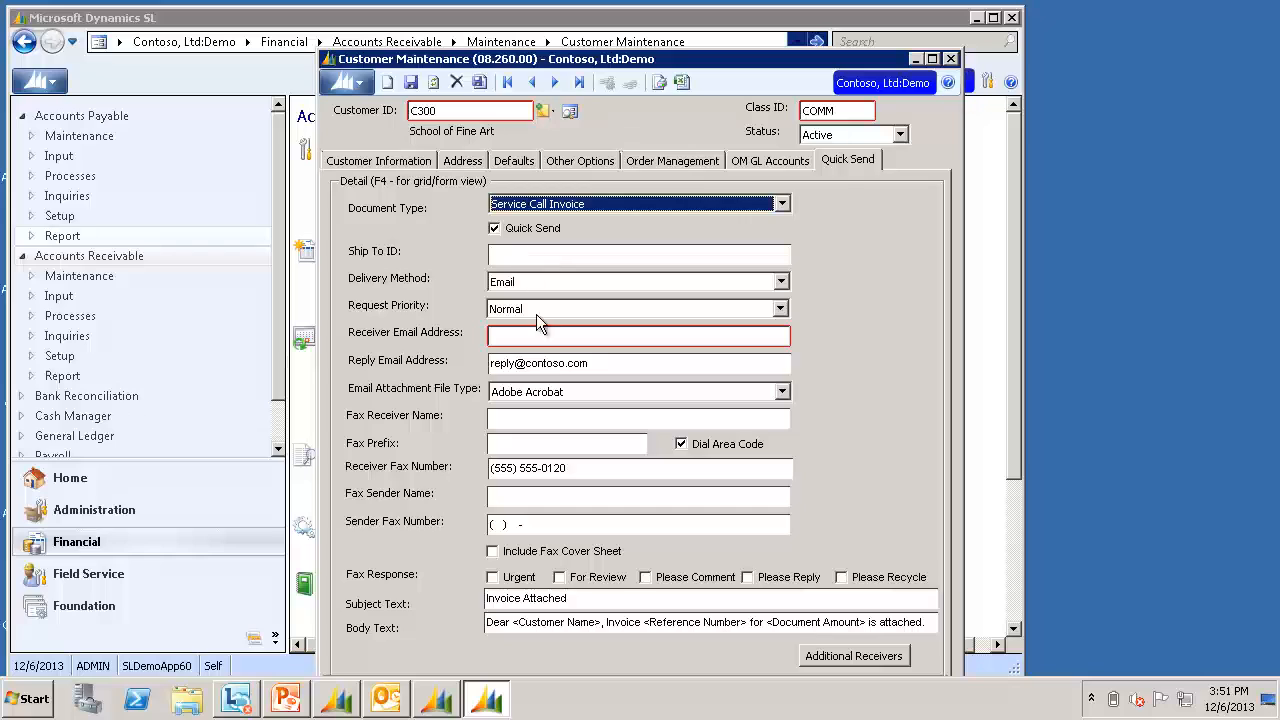
{"action": "left_click", "coordinate": [550, 340]}
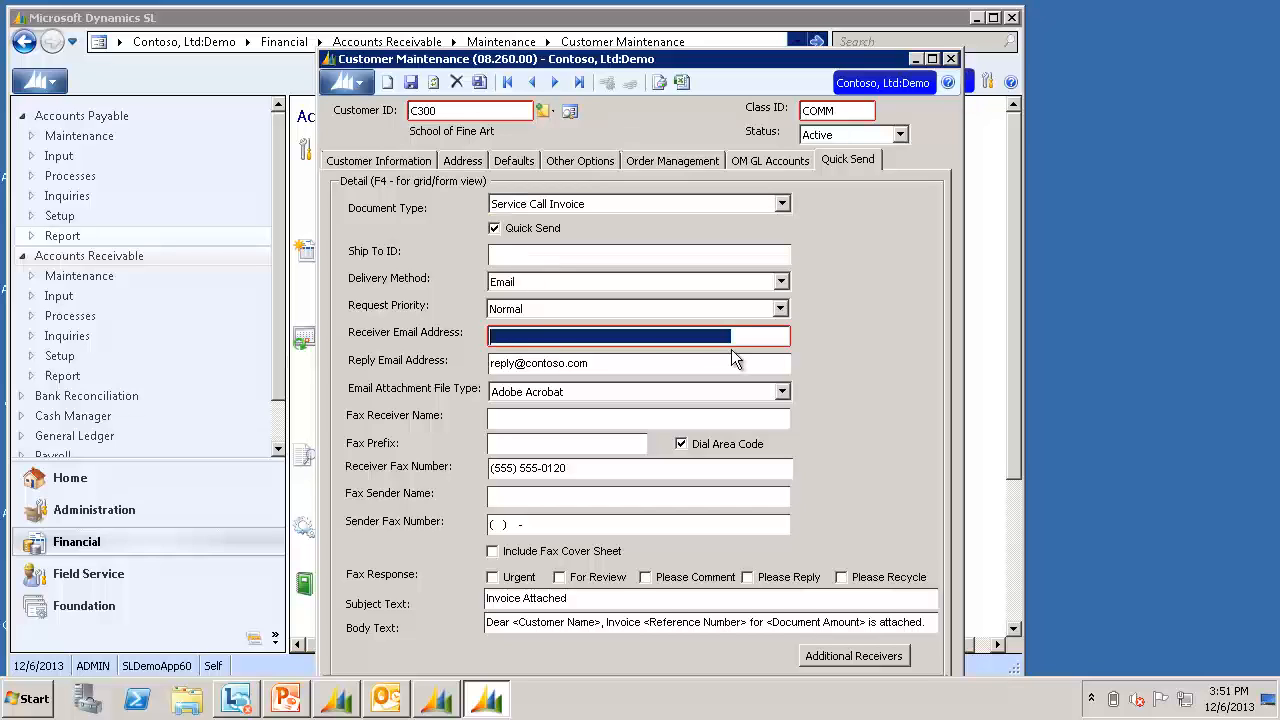
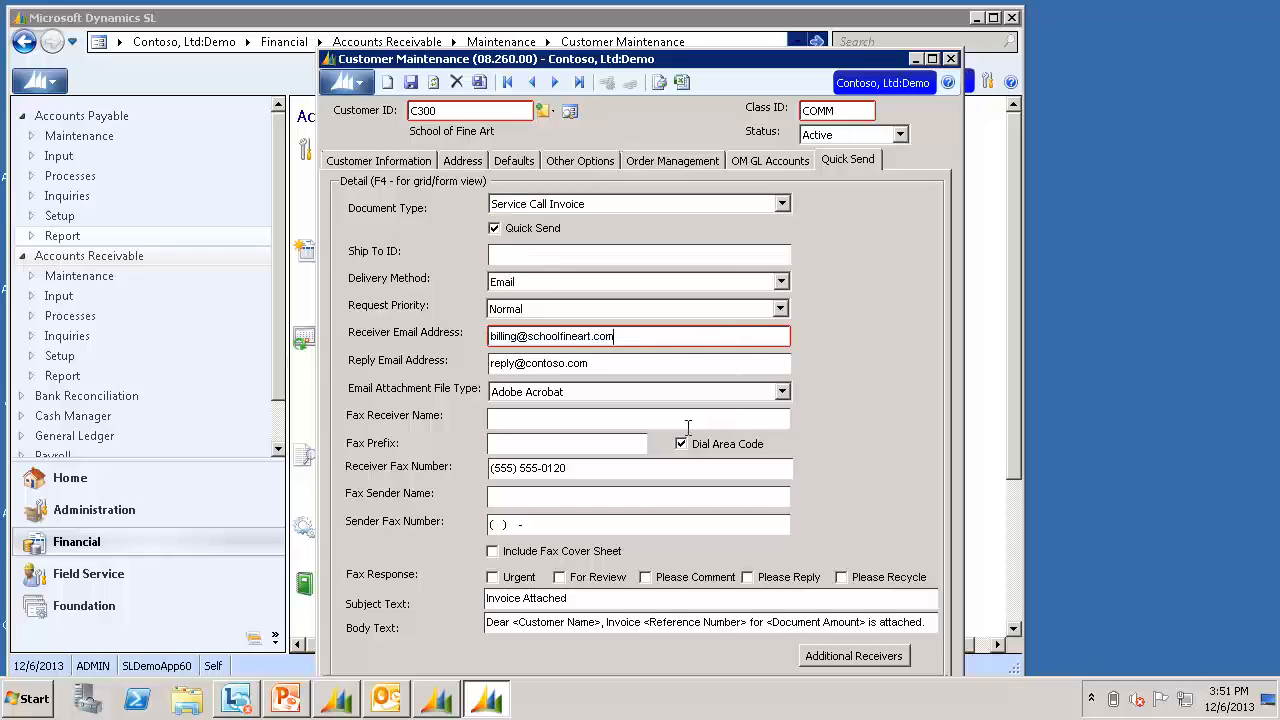
{"action": "left_click", "coordinate": [757, 427]}
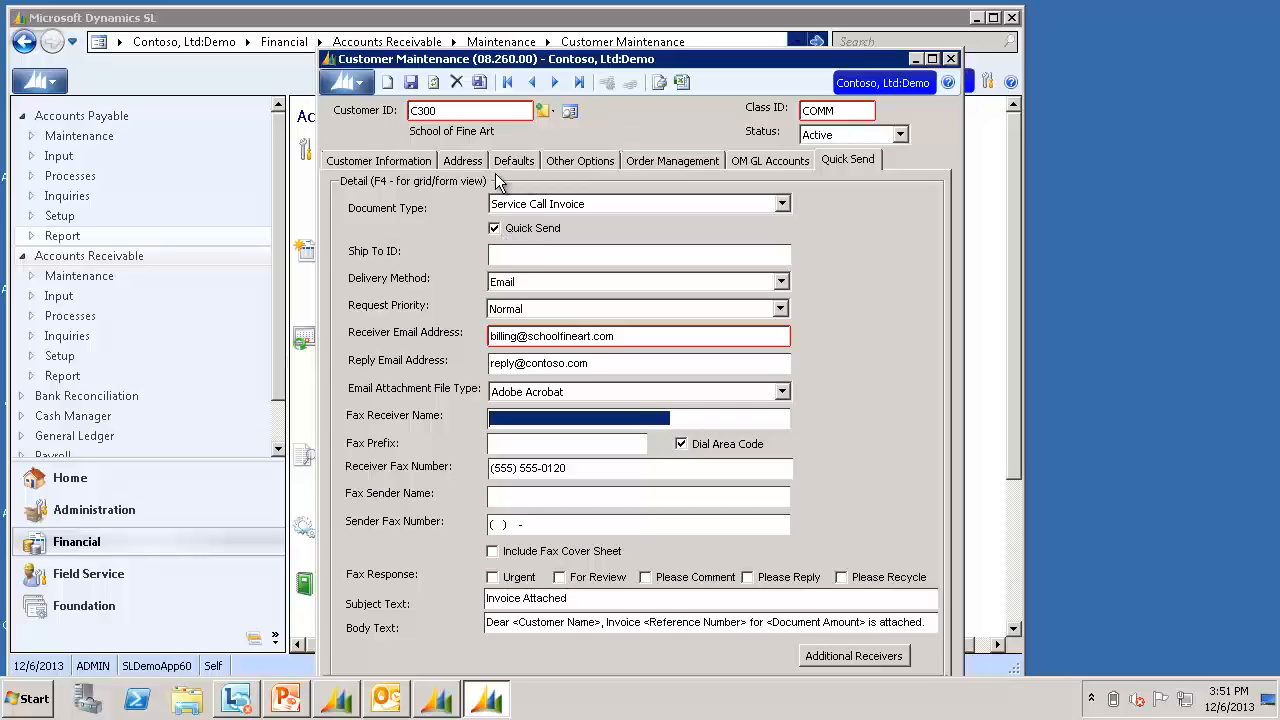
Save and close the customer, then open Field Service's Service Call Invoice report
{"action": "left_click", "coordinate": [412, 84]}
{"action": "left_click", "coordinate": [951, 58]}
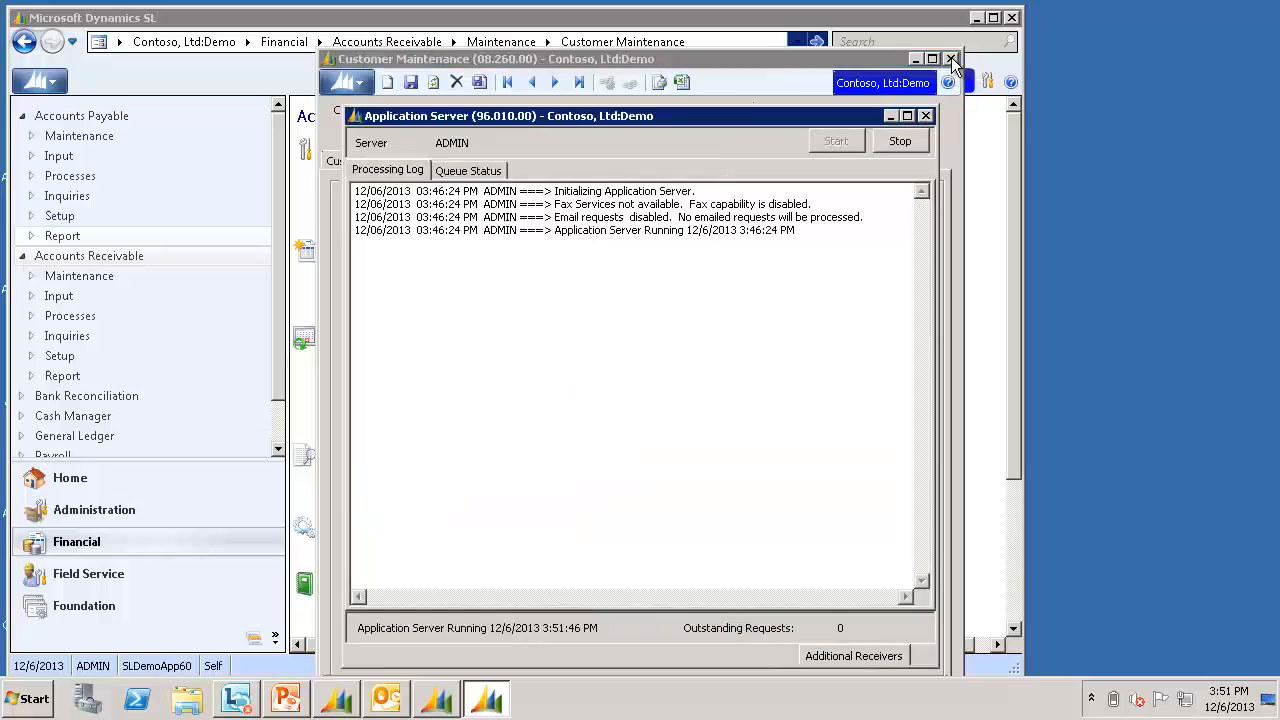
{"action": "left_click", "coordinate": [103, 583]}
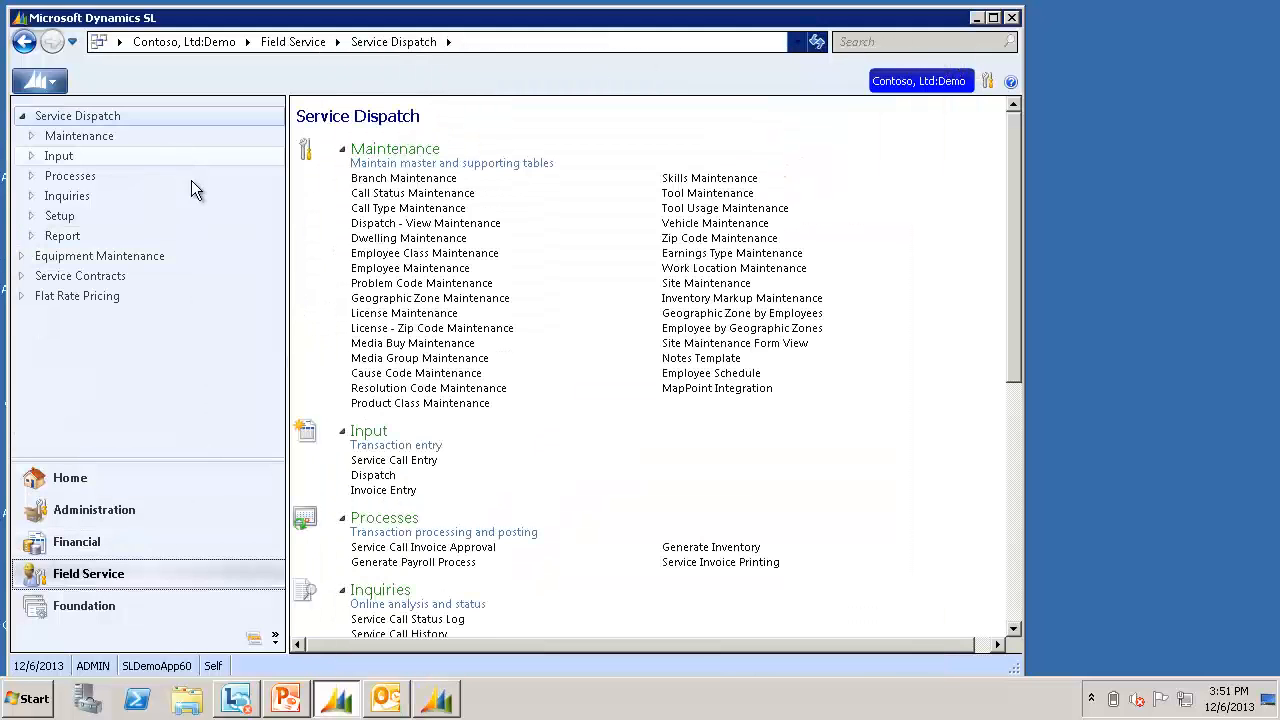
{"action": "left_click", "coordinate": [1016, 600]}
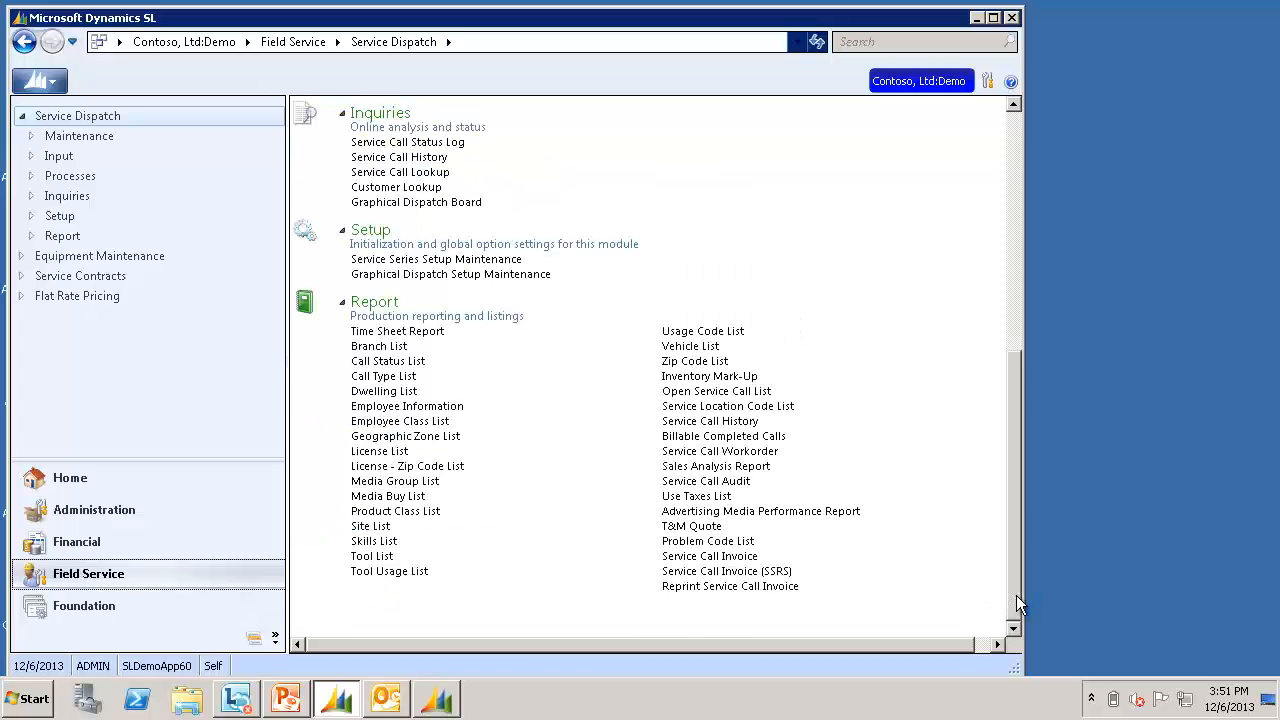
{"action": "left_click", "coordinate": [711, 558]}
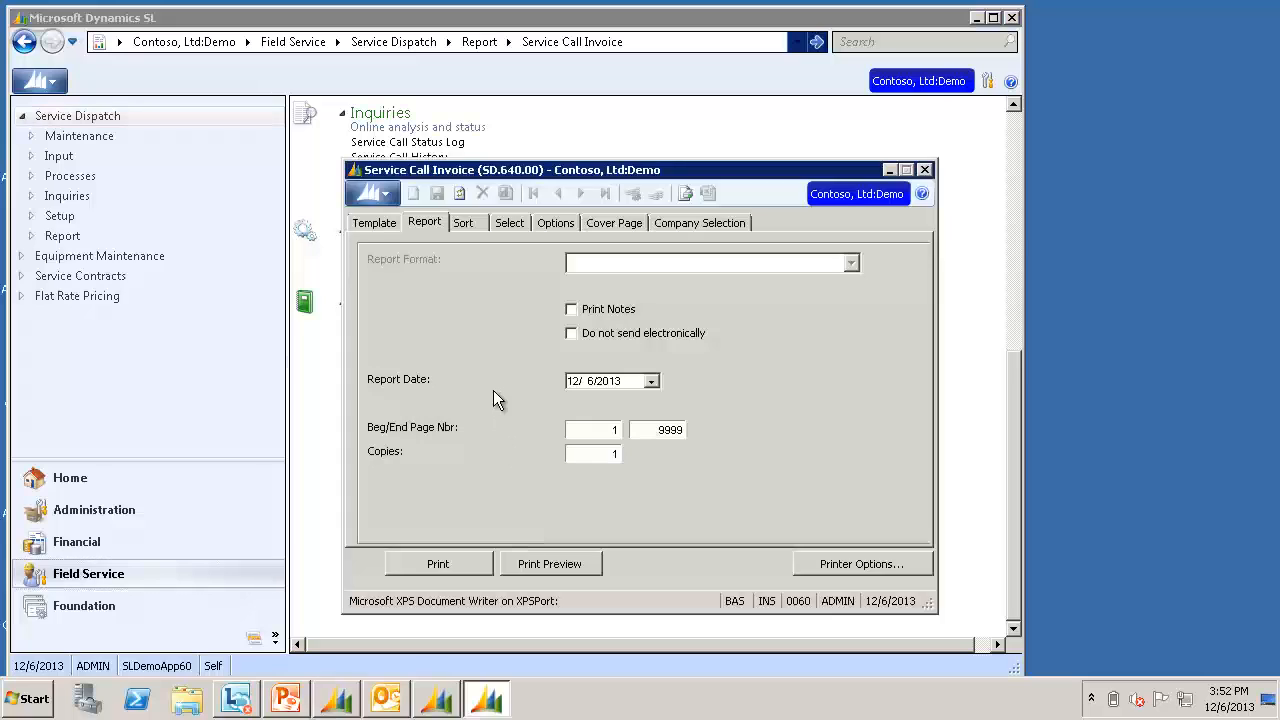
Print the service call invoices, confirming the selected School of Fine Art service call
{"action": "left_click", "coordinate": [466, 566]}
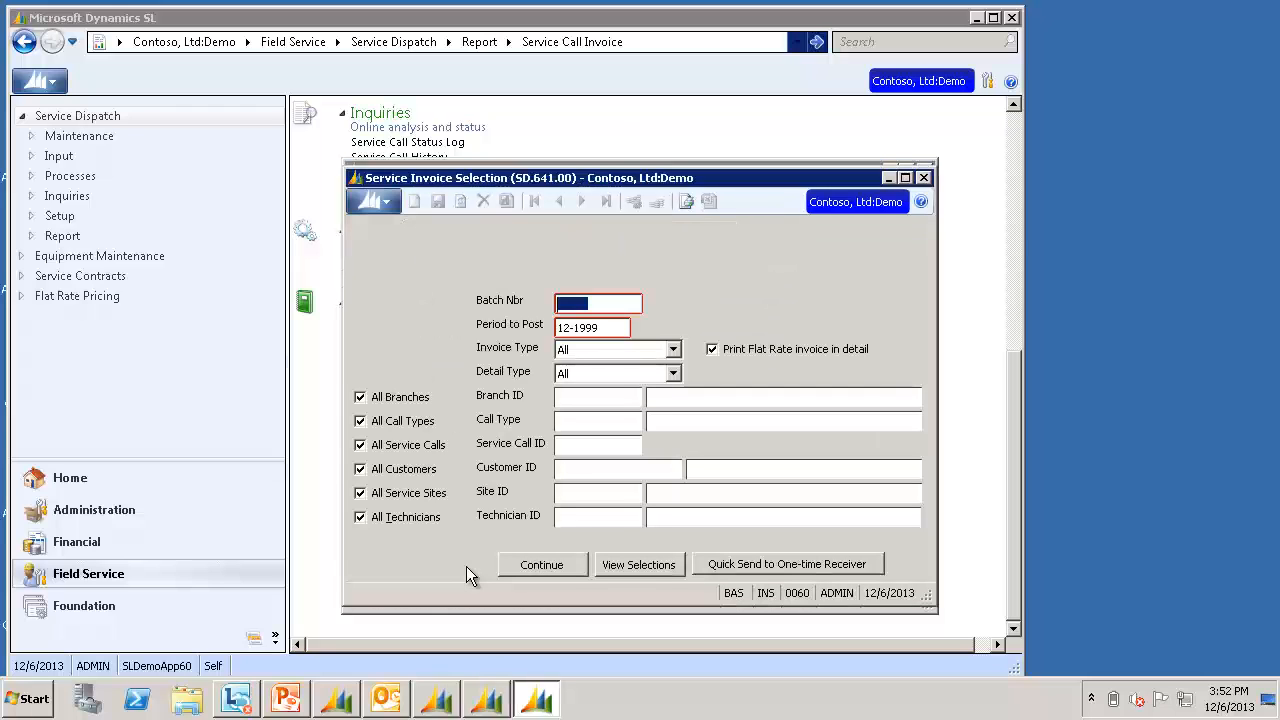
{"action": "left_click", "coordinate": [645, 565]}
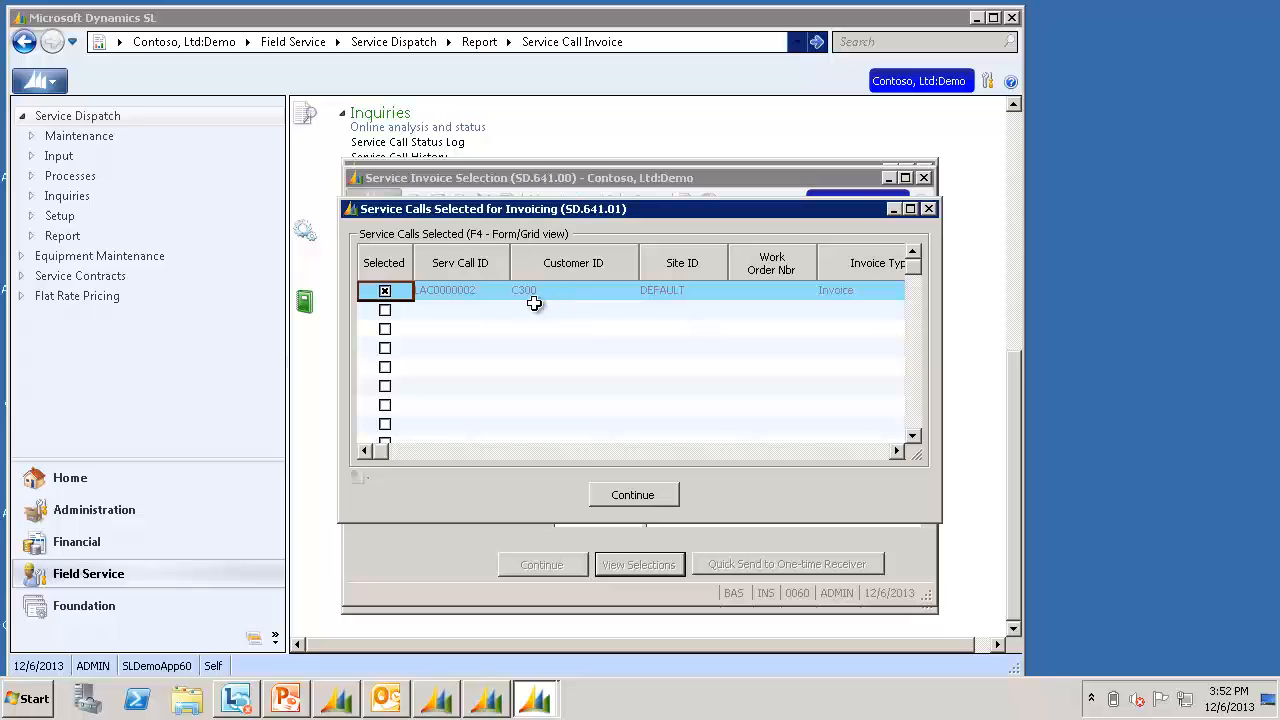
{"action": "left_click", "coordinate": [598, 292]}
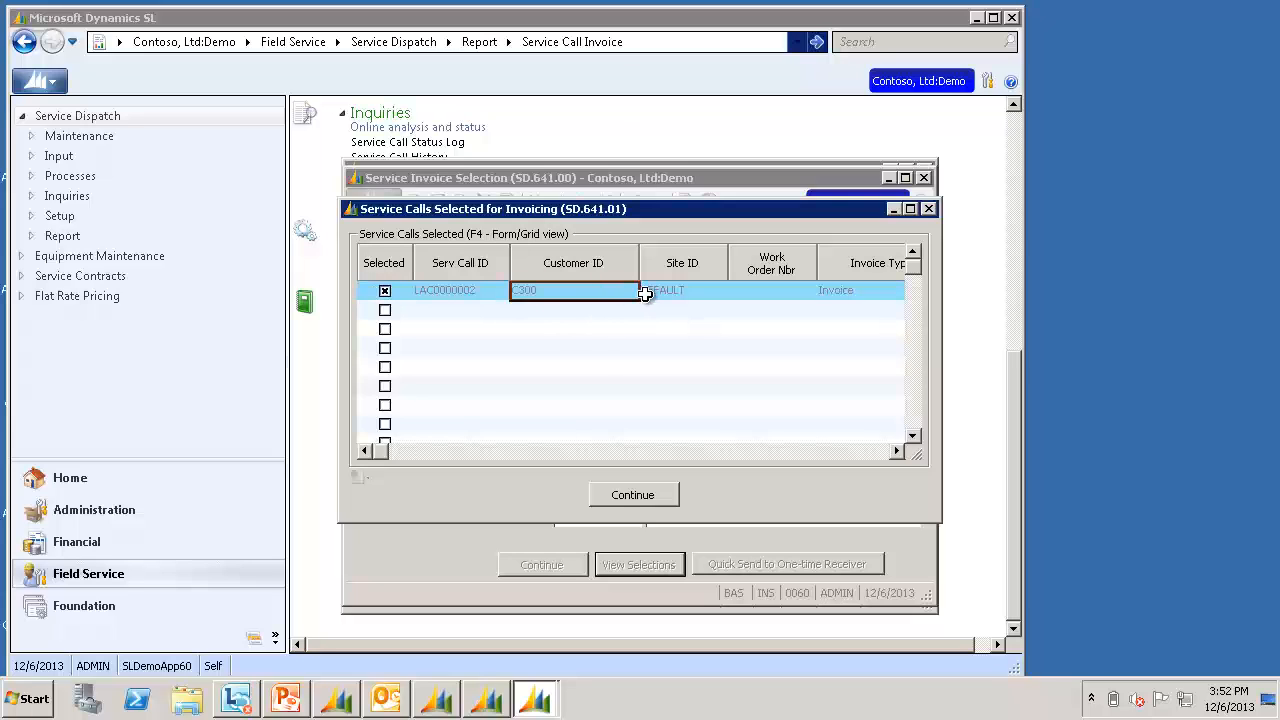
{"action": "left_click", "coordinate": [640, 497]}
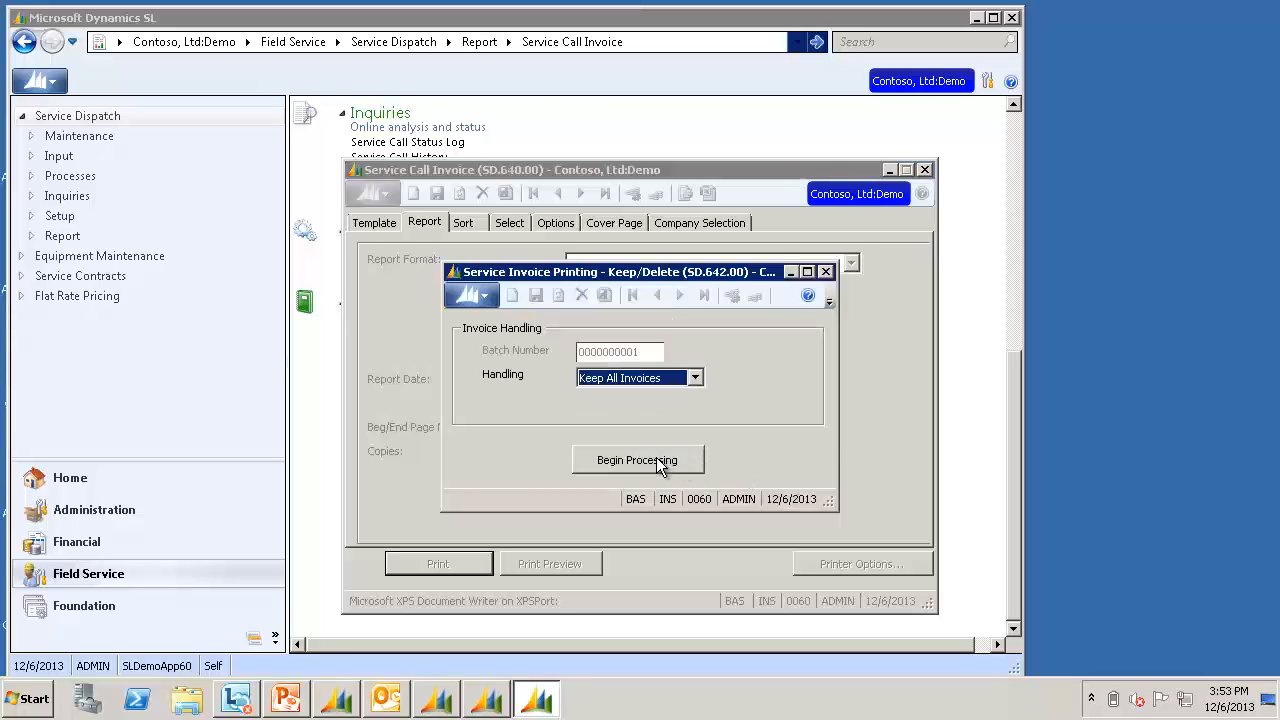
Process the invoices with Keep All Invoices and view the Application Server log
{"action": "left_click", "coordinate": [659, 466]}
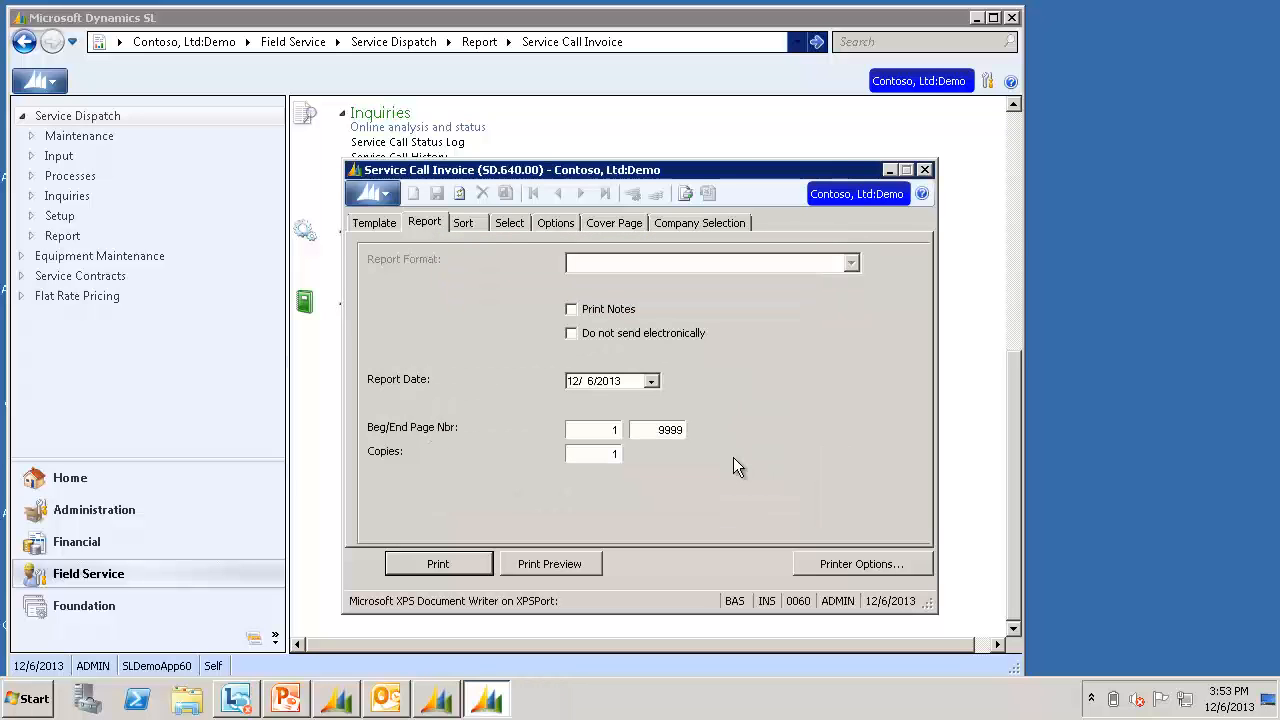
{"action": "left_click", "coordinate": [446, 706]}
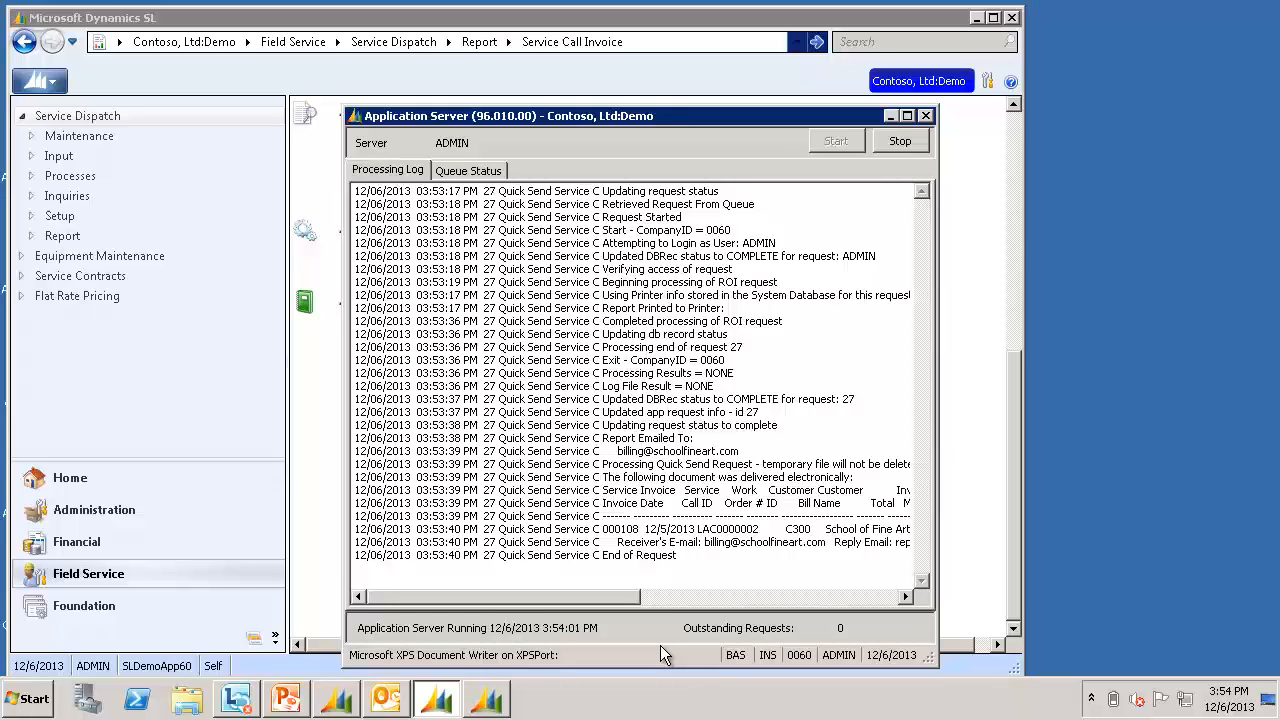
Open the Invoice Attached e-mail in Outlook's Outbox and select its invoice PDF
{"action": "left_click", "coordinate": [386, 698]}
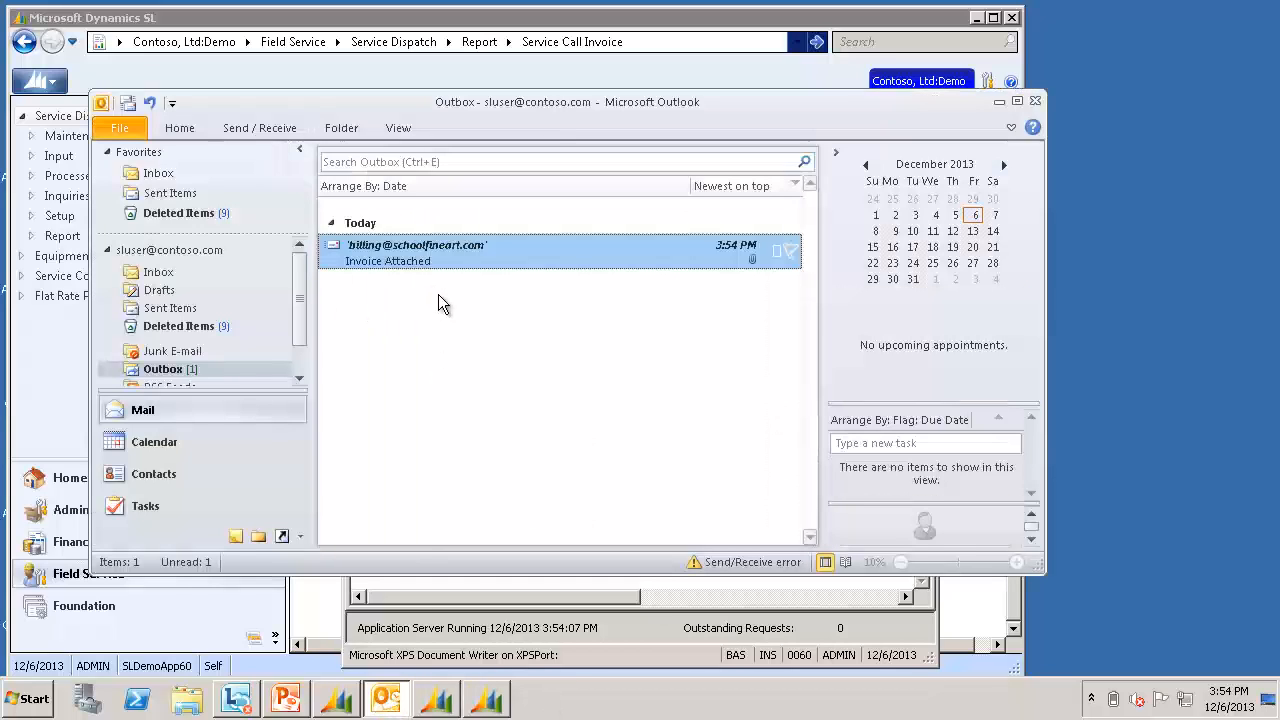
{"action": "double_click", "coordinate": [508, 263]}
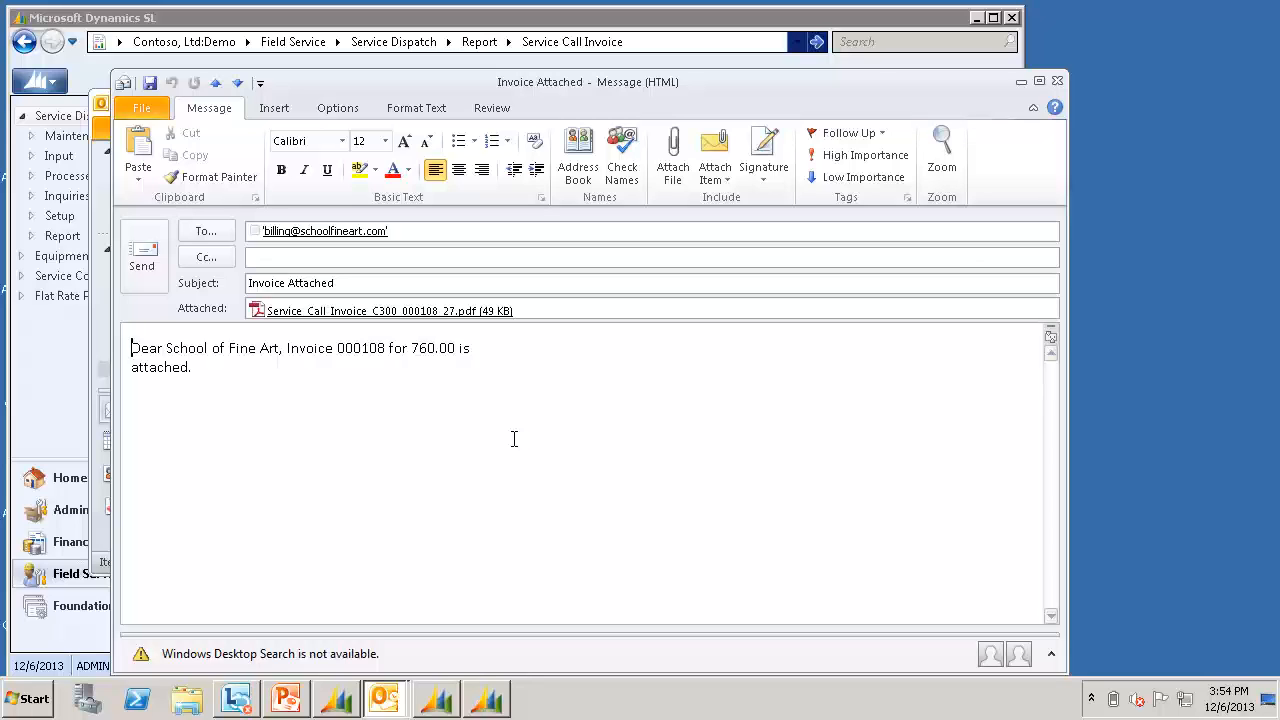
{"action": "left_click", "coordinate": [450, 311]}
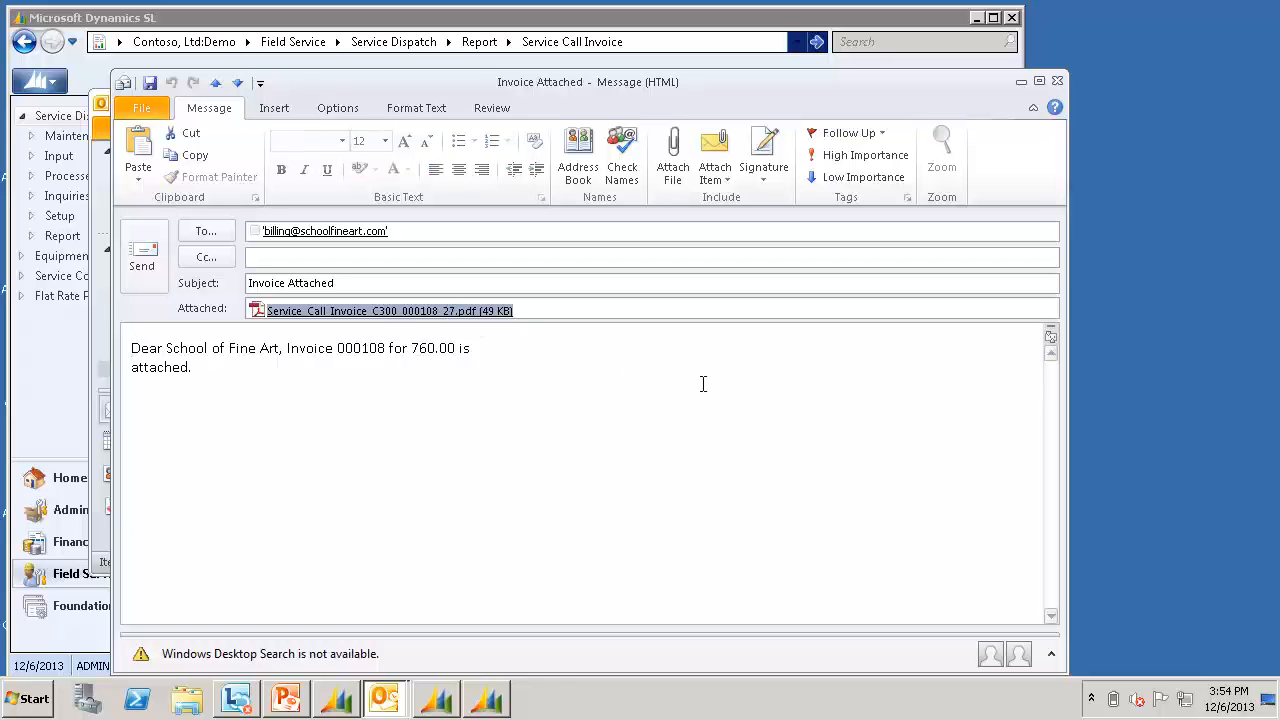